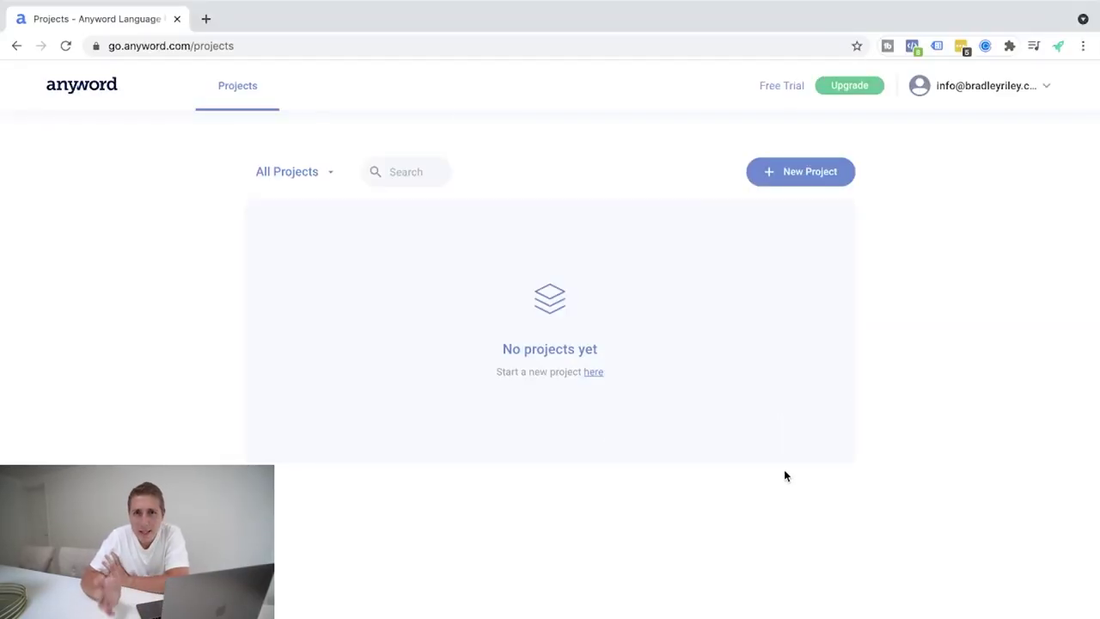
Start a new project and pick the Ad project type from the available cards.
click(785, 178)
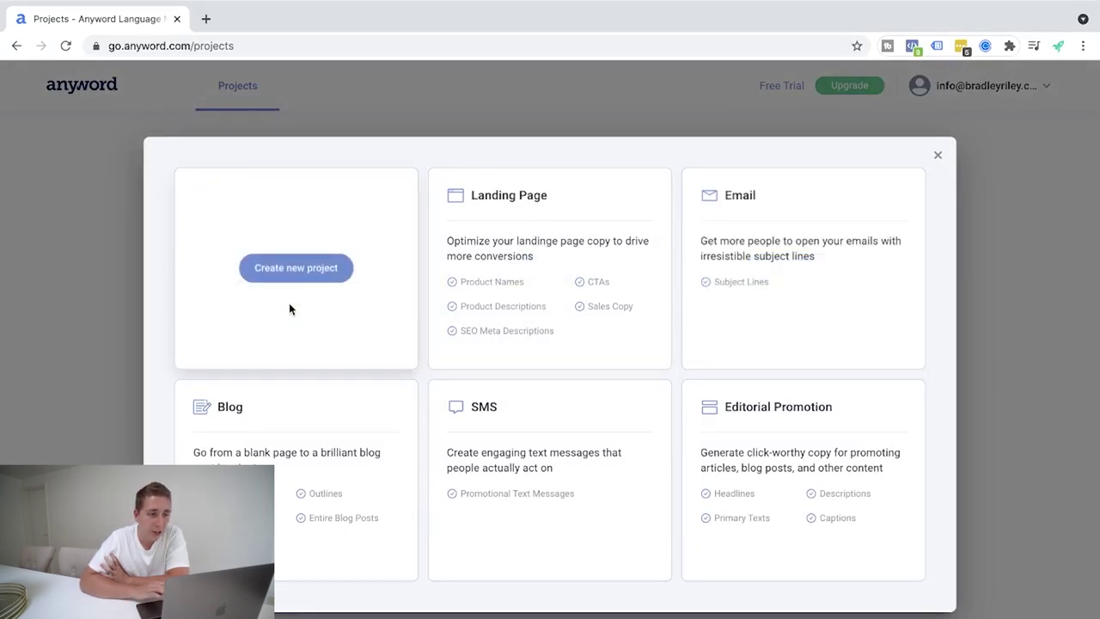
mouse_move(348, 301)
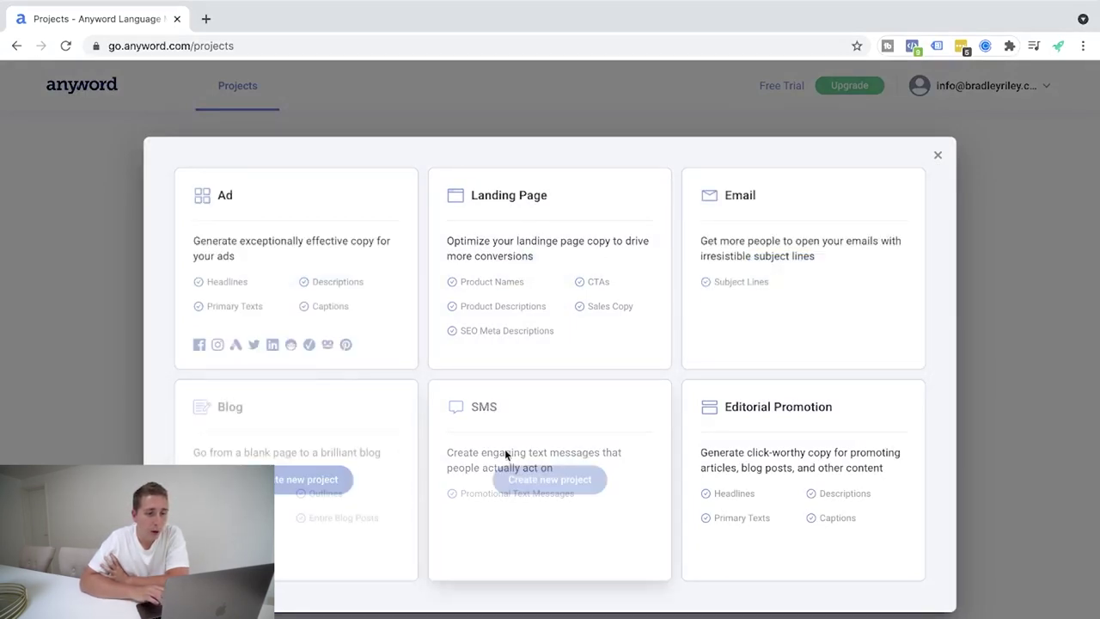
mouse_move(552, 243)
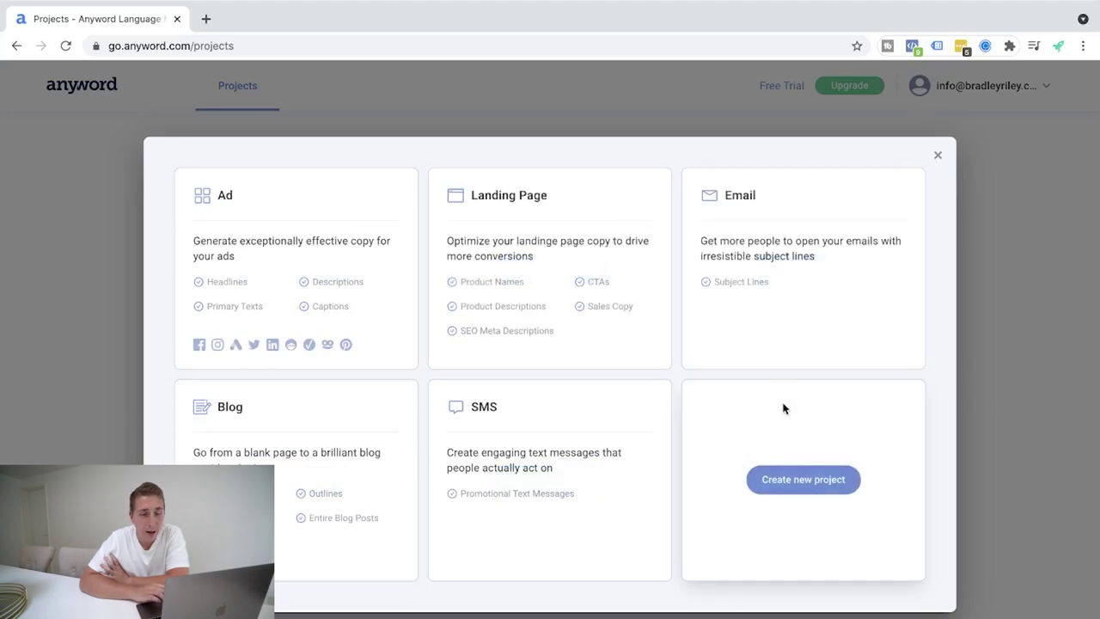
mouse_move(742, 293)
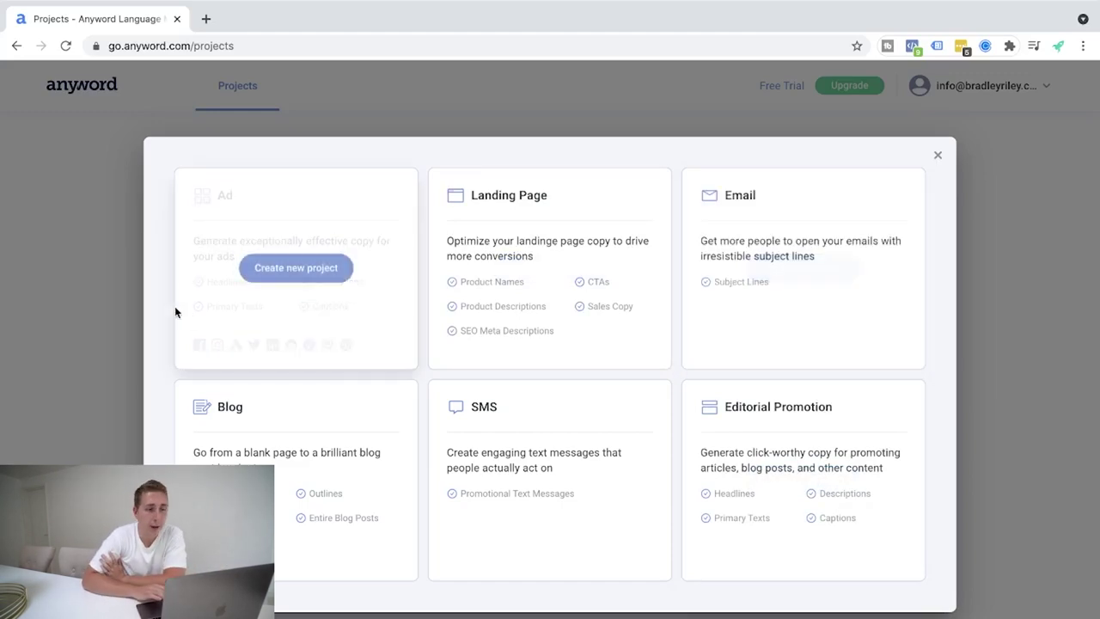
mouse_move(265, 399)
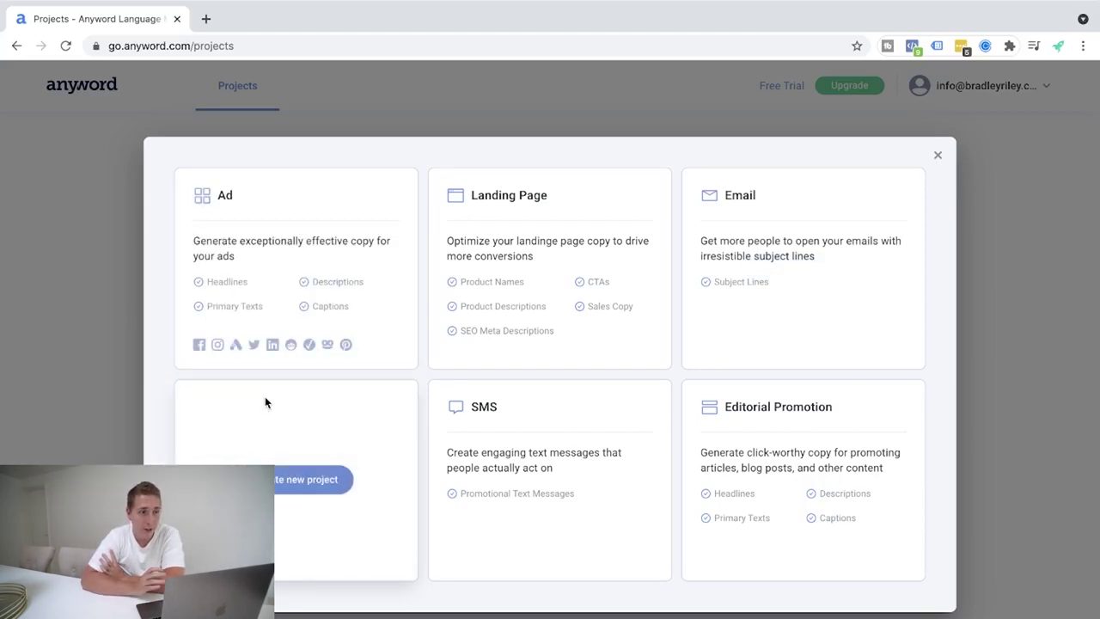
Create the ad copy project and name it Test.
mouse_move(275, 338)
click(296, 269)
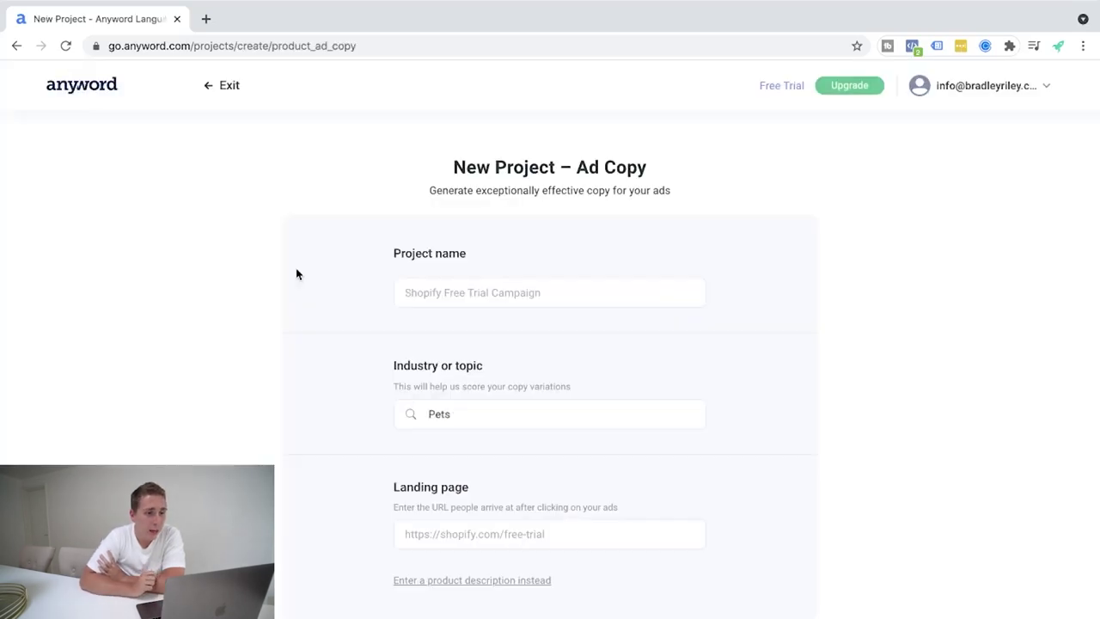
click(498, 293)
text(Test)
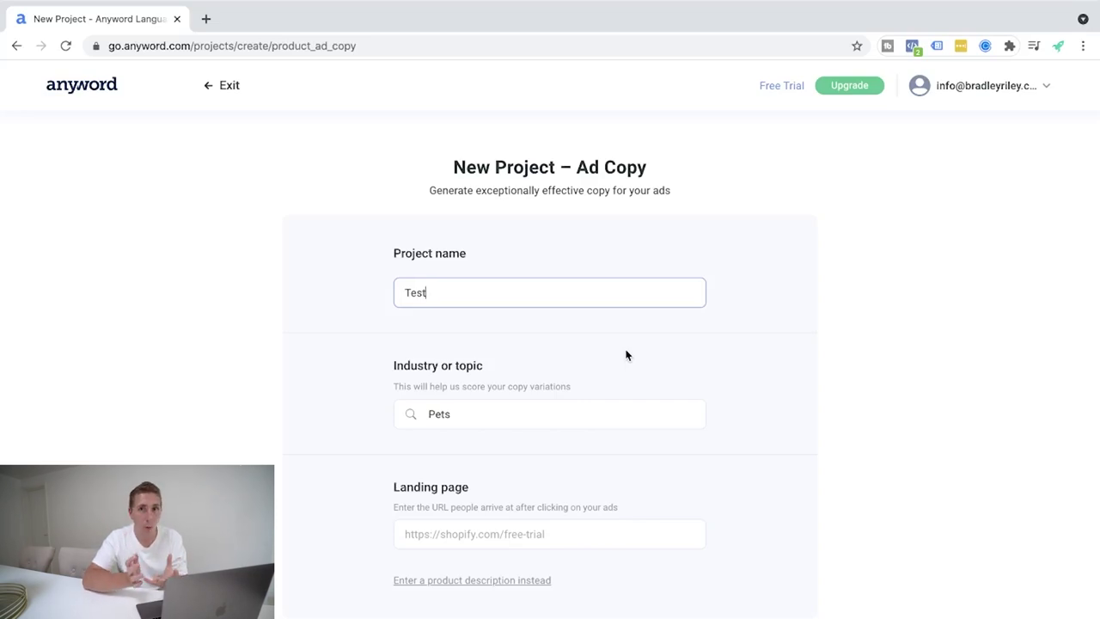
Set the industry to Pets and submit fetch.co.uk as the landing page.
double_click(515, 413)
text(ne)
key(BackSpace)
key(BackSpace)
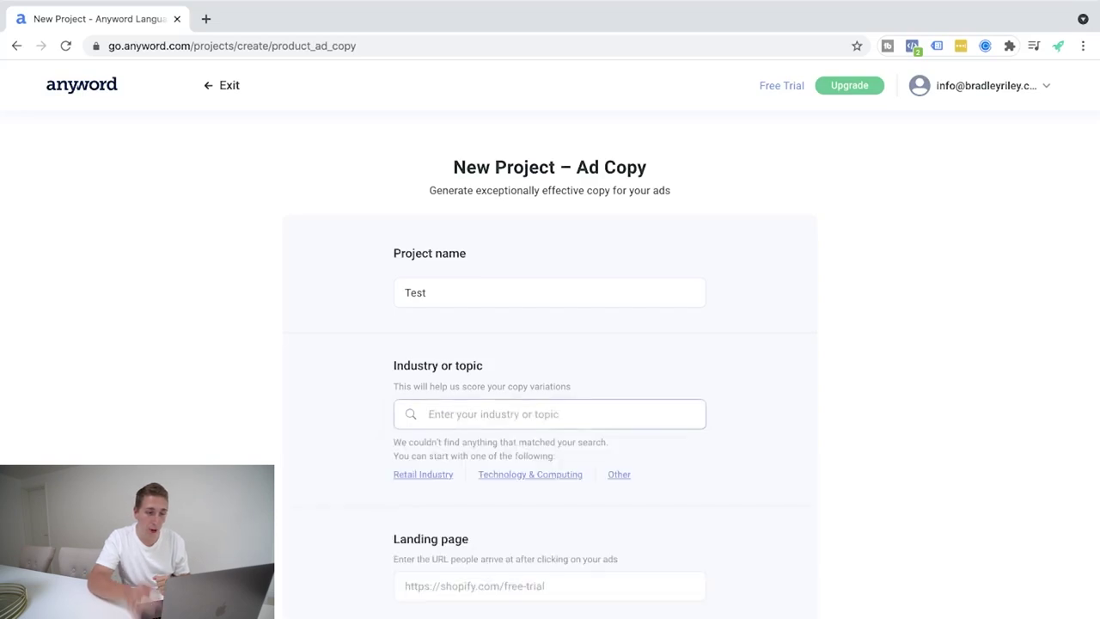
text(pets)
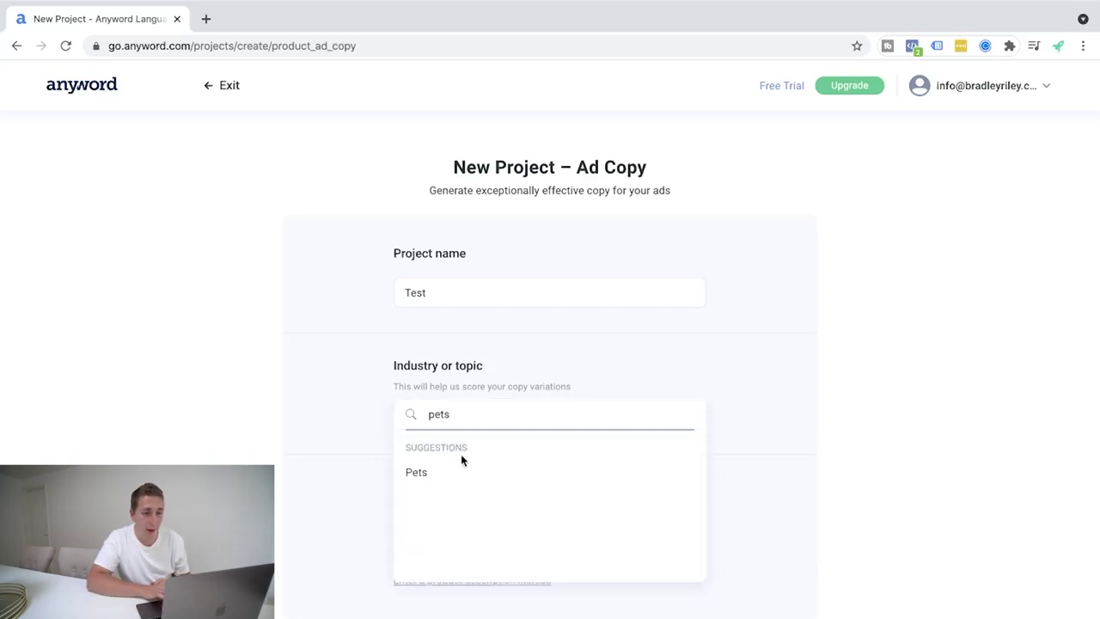
click(463, 478)
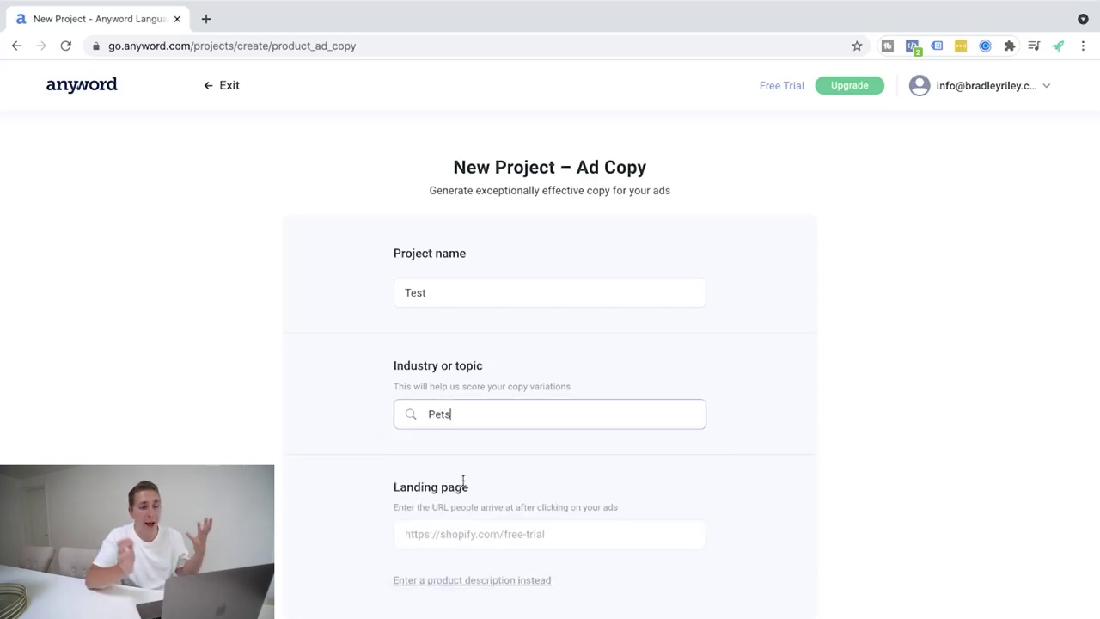
click(492, 538)
text(fetch.co.uk)
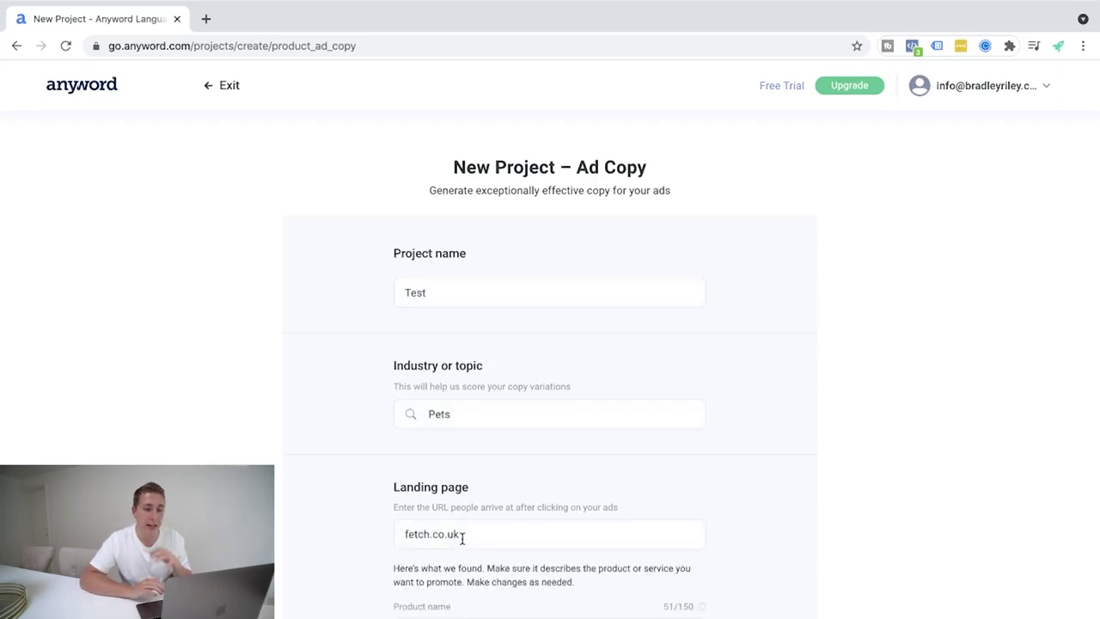
Append the line 'Quality pet food and medicines' to the fetched product description.
scroll(463, 538, down, 5)
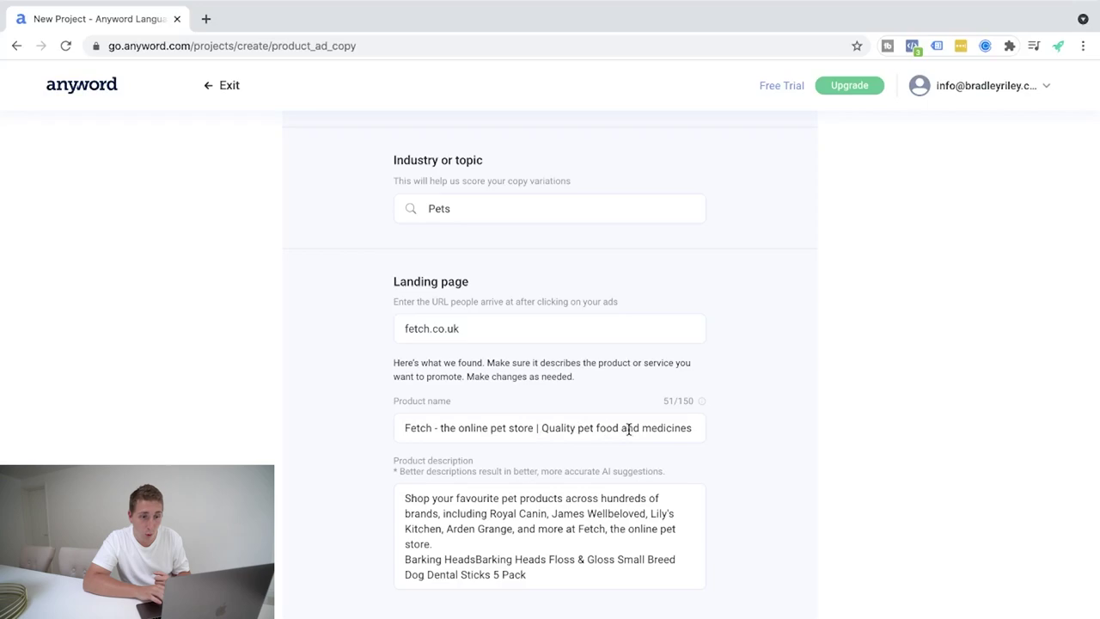
click(558, 576)
key(Return)
text(Quali)
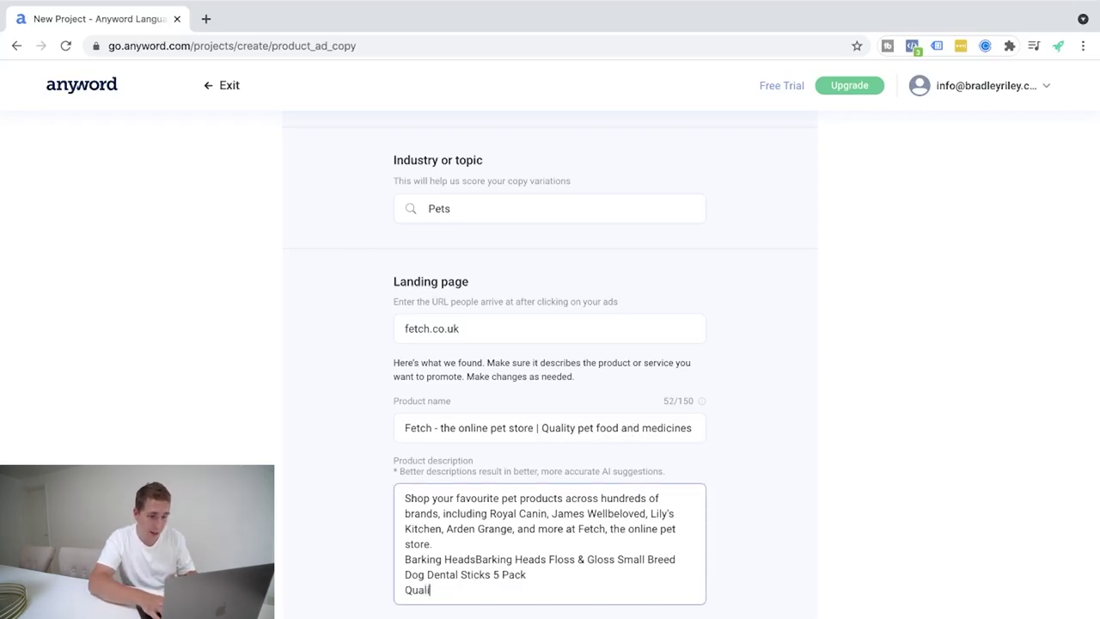
text(ty pet food )
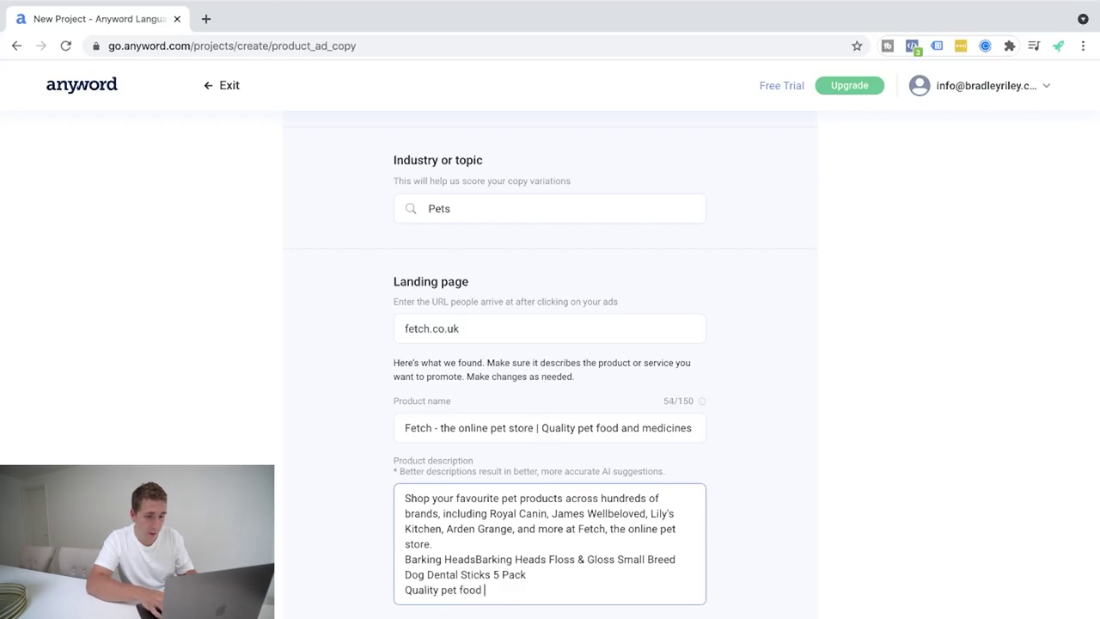
text(and medicines)
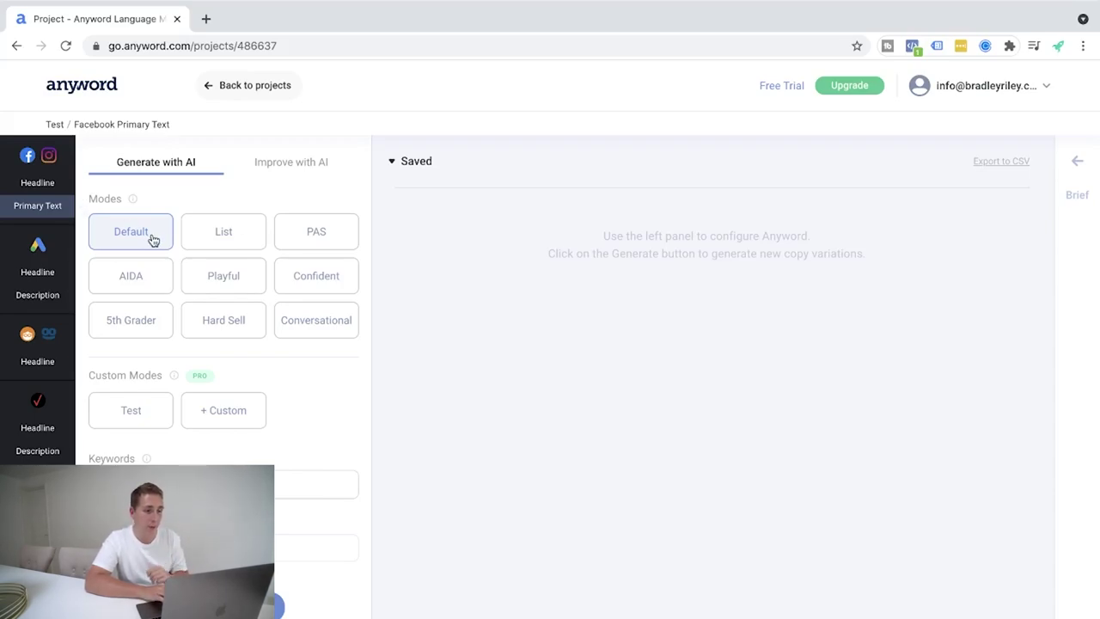
Generate Default-mode Facebook primary text variations and check their scores, 79 and 71.
click(233, 606)
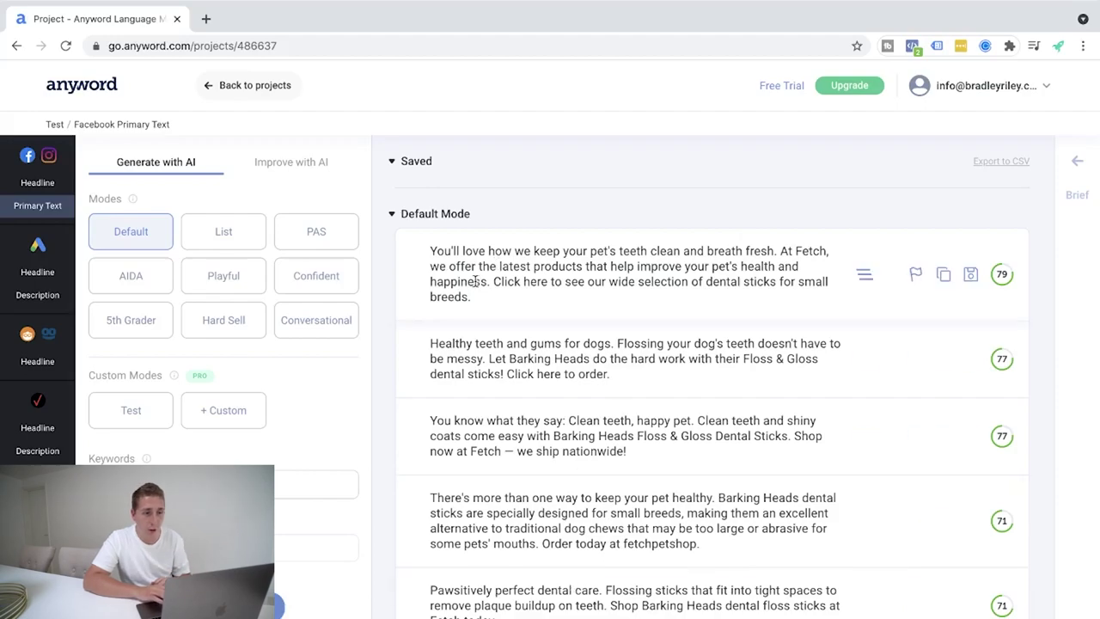
scroll(522, 453, down, 4)
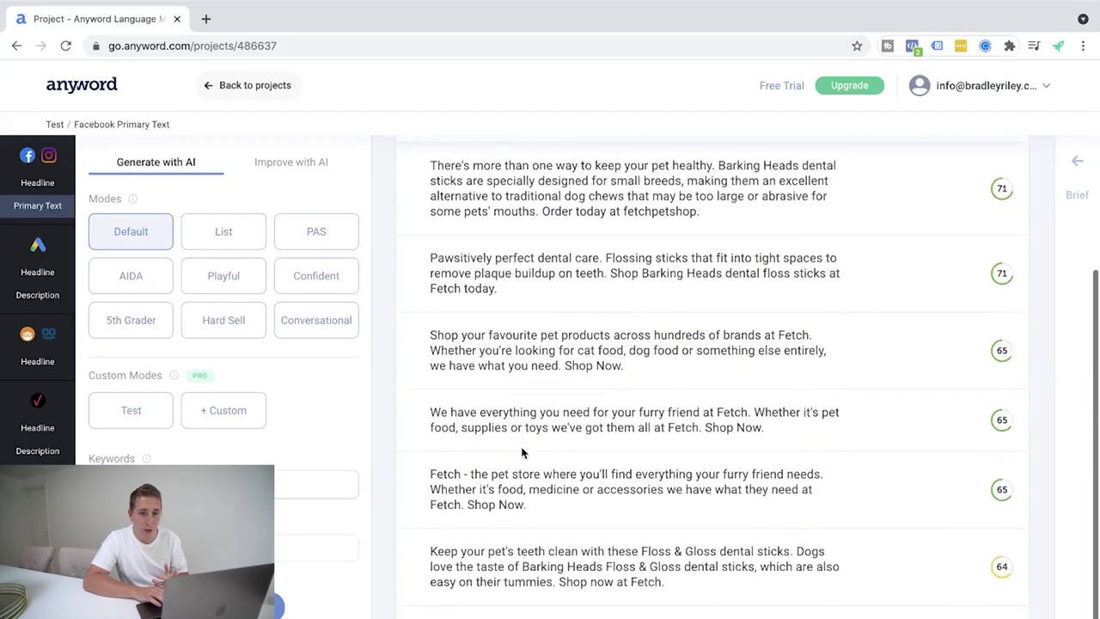
scroll(522, 453, up, 3)
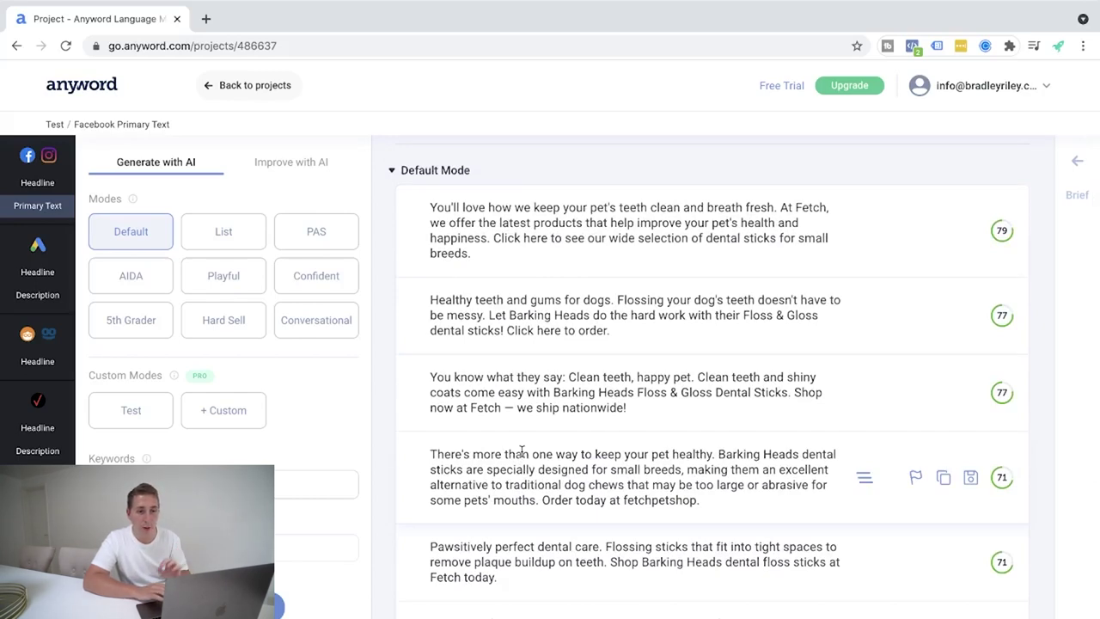
mouse_move(1002, 241)
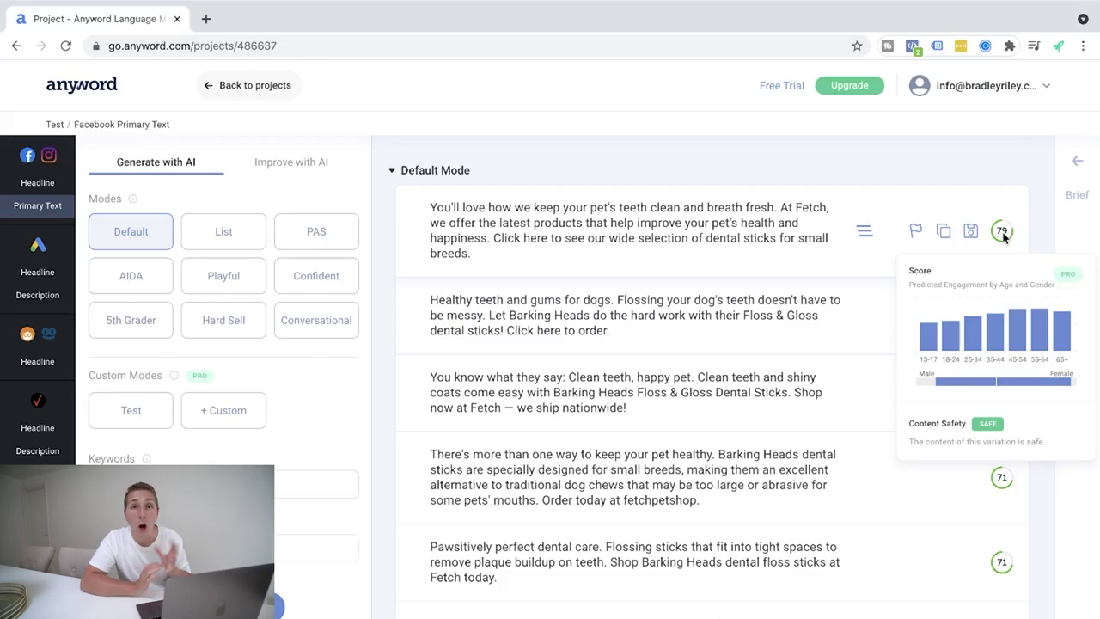
mouse_move(1002, 396)
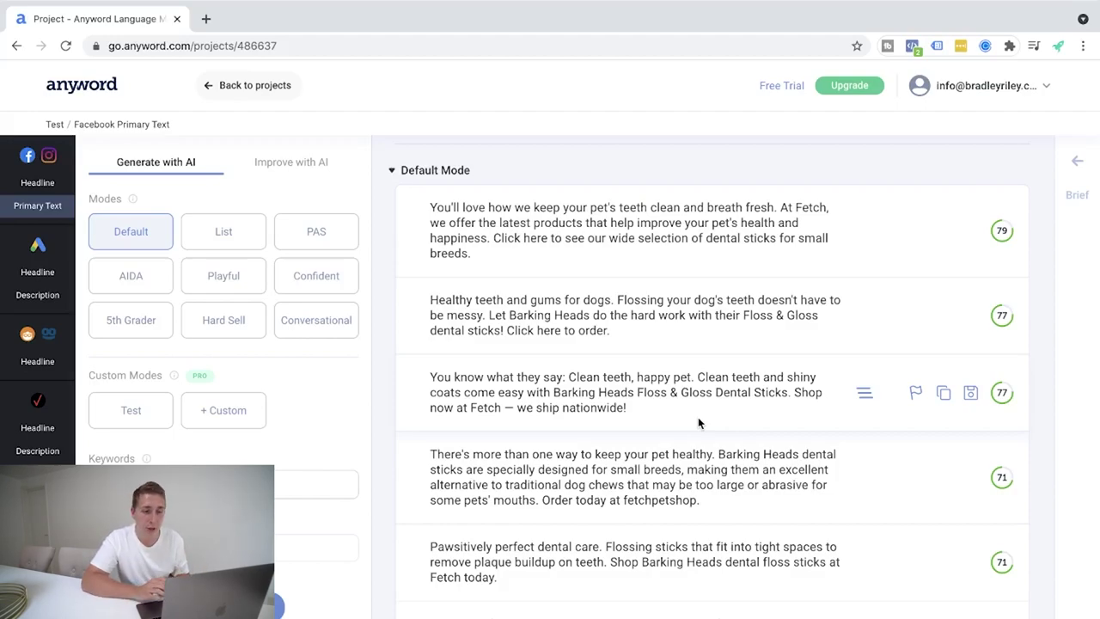
scroll(590, 519, down, 4)
scroll(588, 517, up, 3)
scroll(588, 517, up, 2)
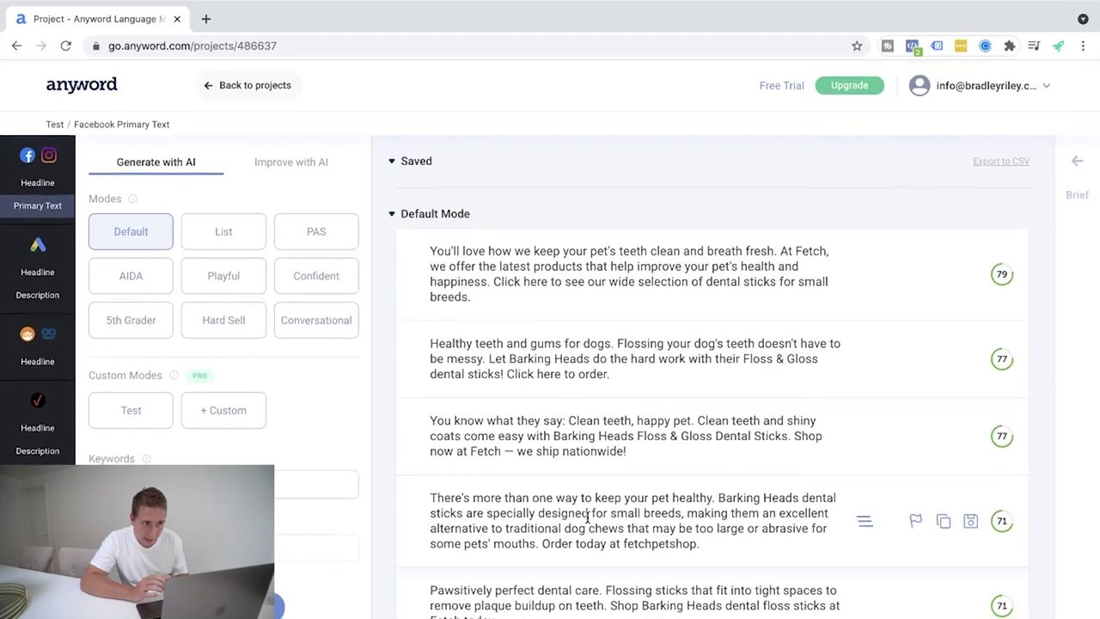
Switch to Playful mode to get humorous variations offering 10% off with GET10.
click(217, 272)
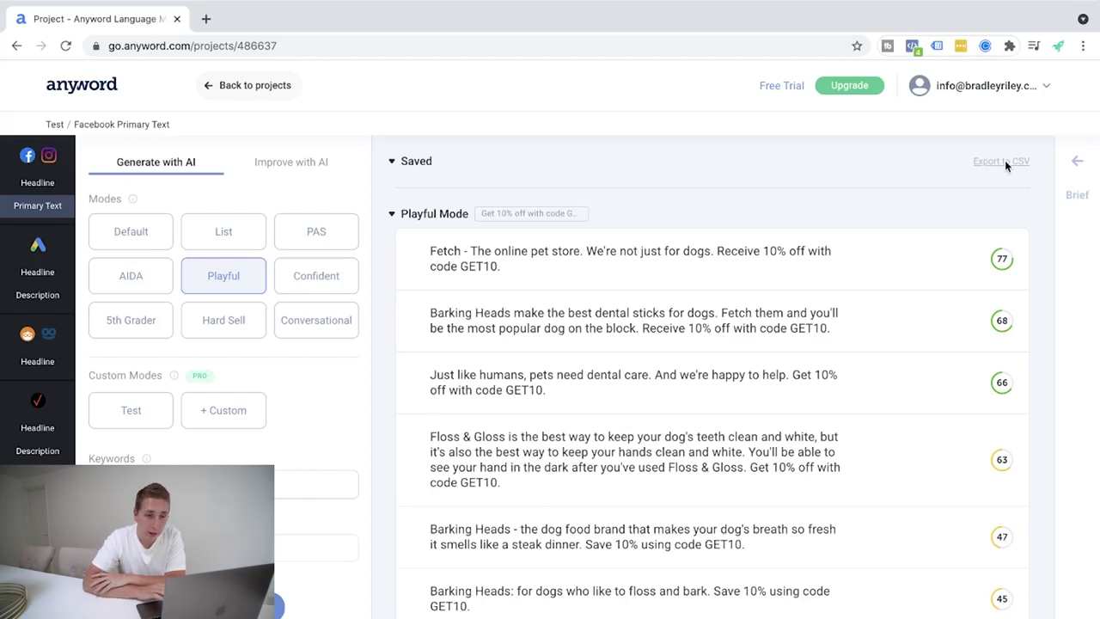
scroll(835, 405, down, 2)
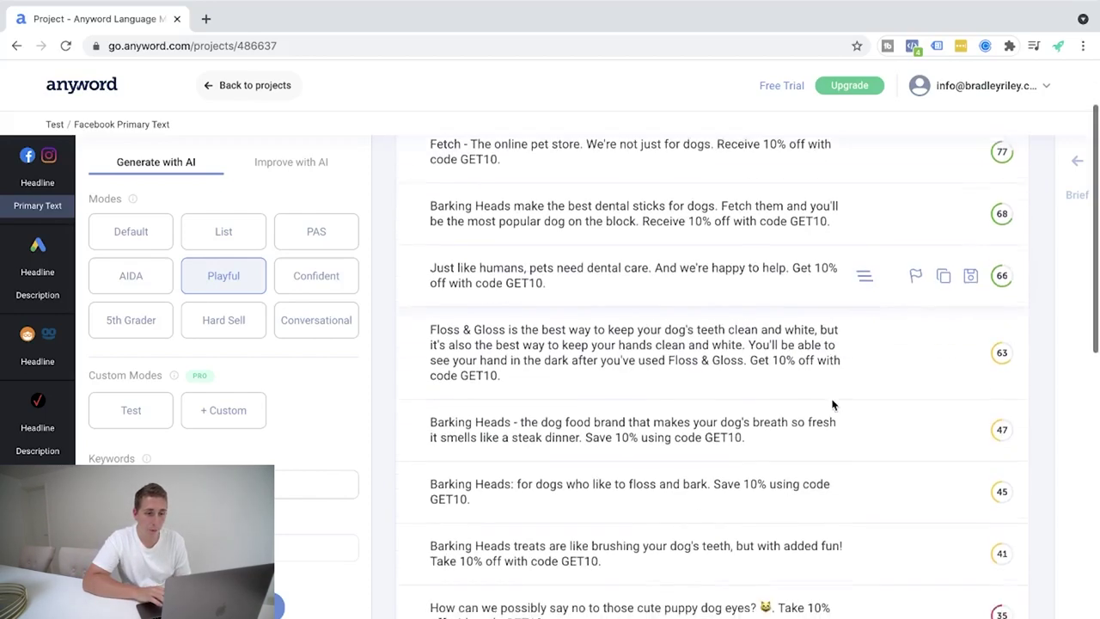
scroll(835, 401, up, 2)
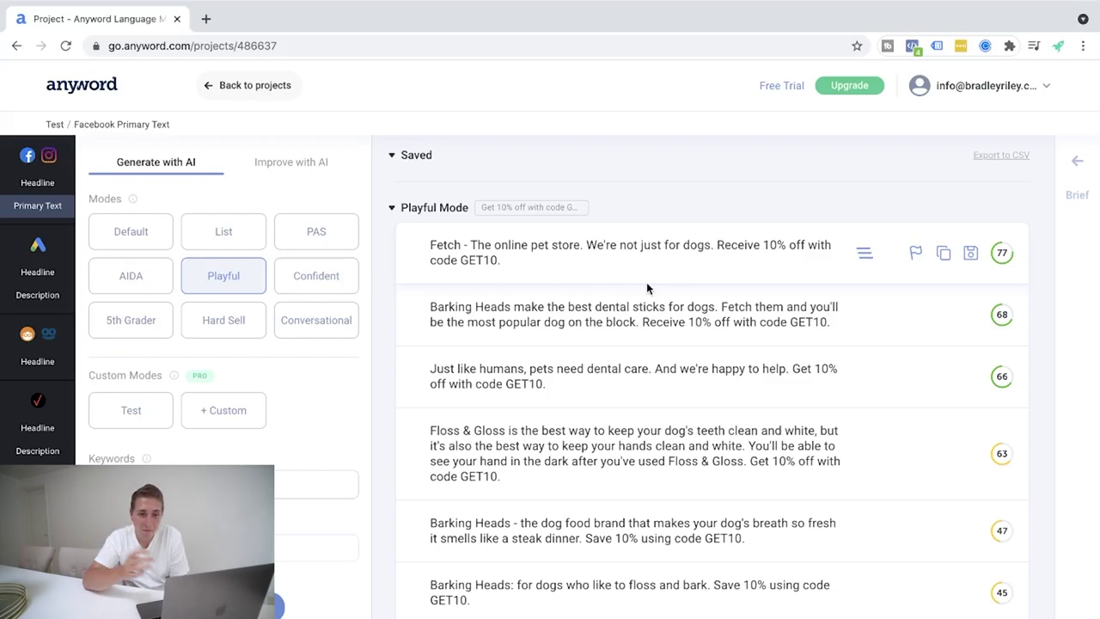
mouse_move(1002, 251)
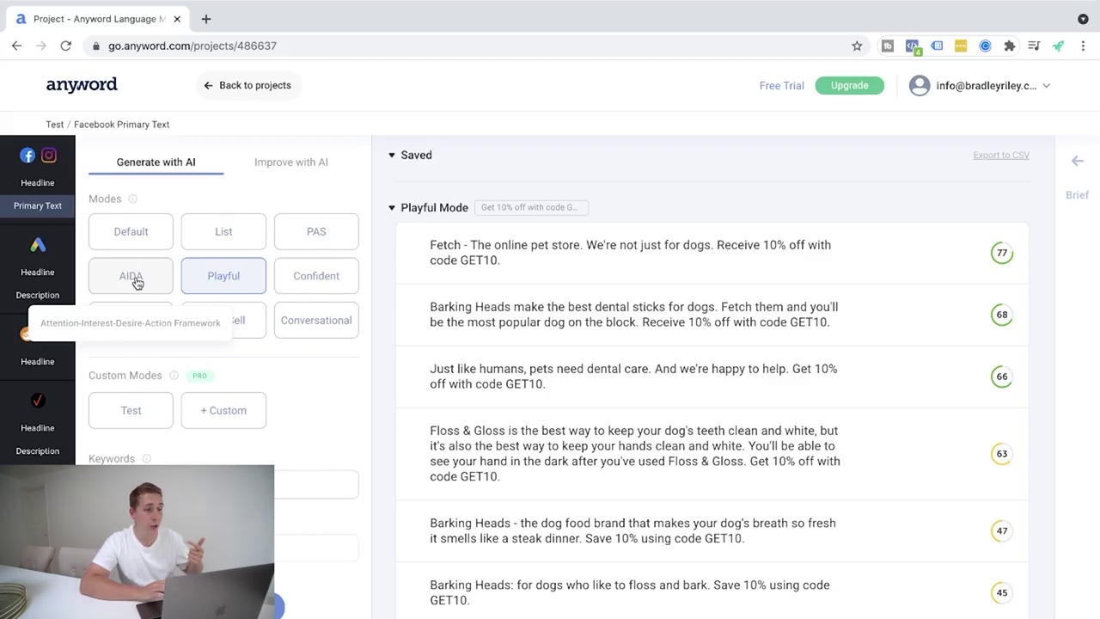
Generate AIDA-mode variations, then switch to the Improve with AI panel.
click(136, 280)
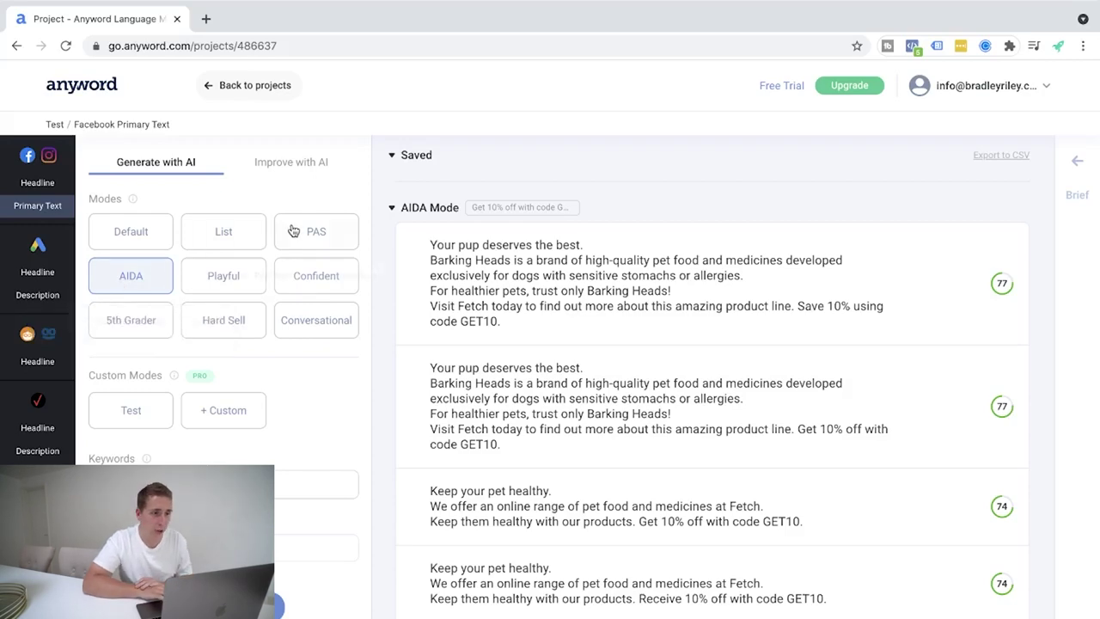
click(295, 171)
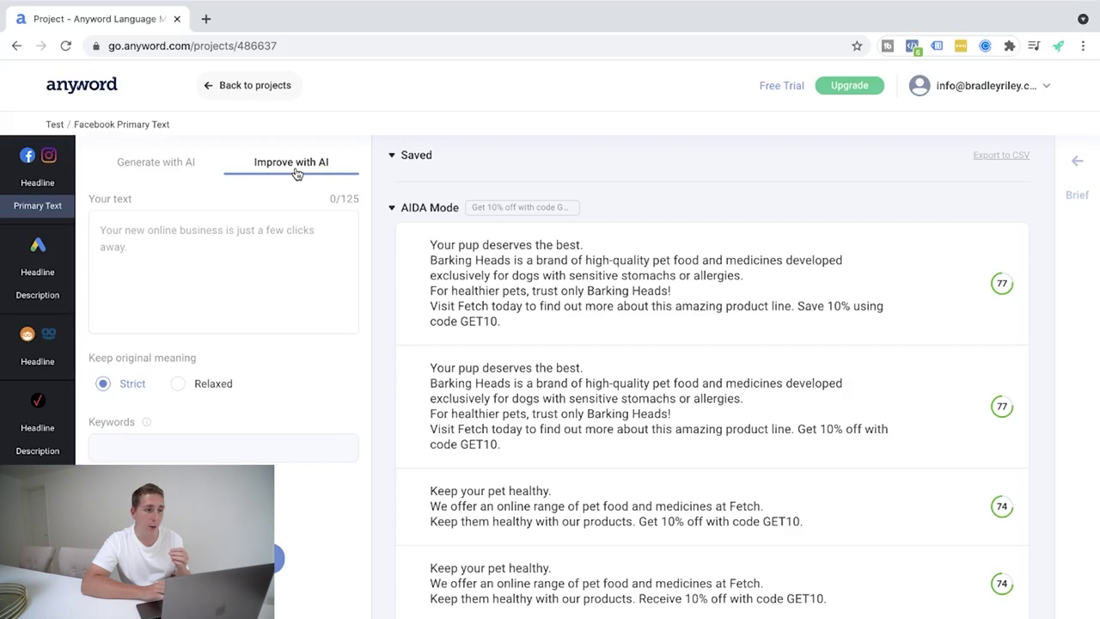
Back in Generate with AI, start a Custom mode and choose Import from Facebook.
click(147, 163)
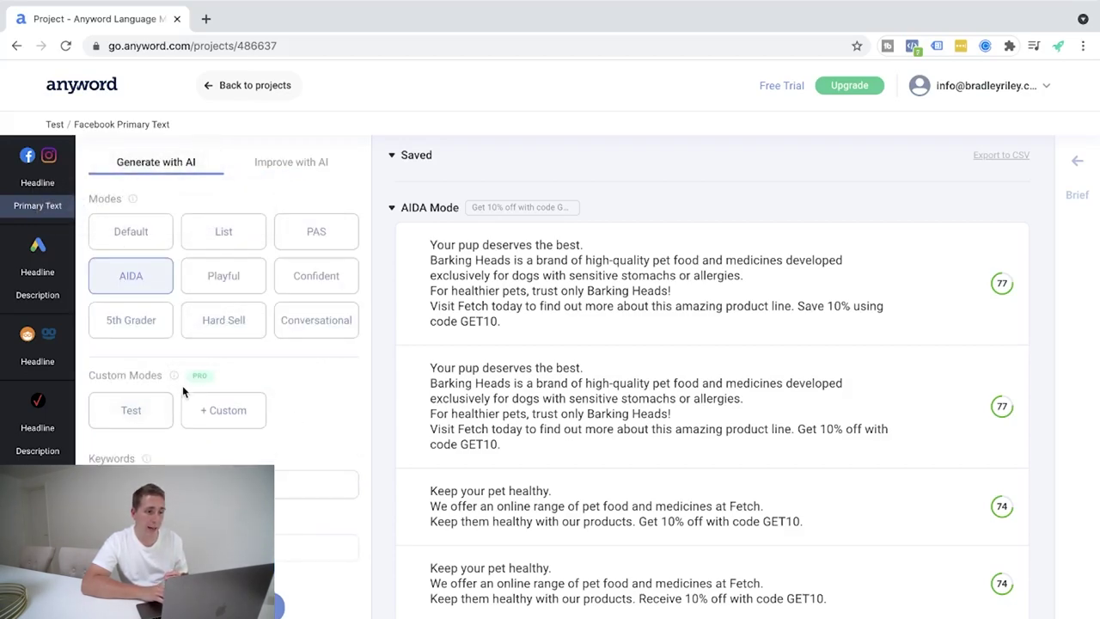
click(209, 404)
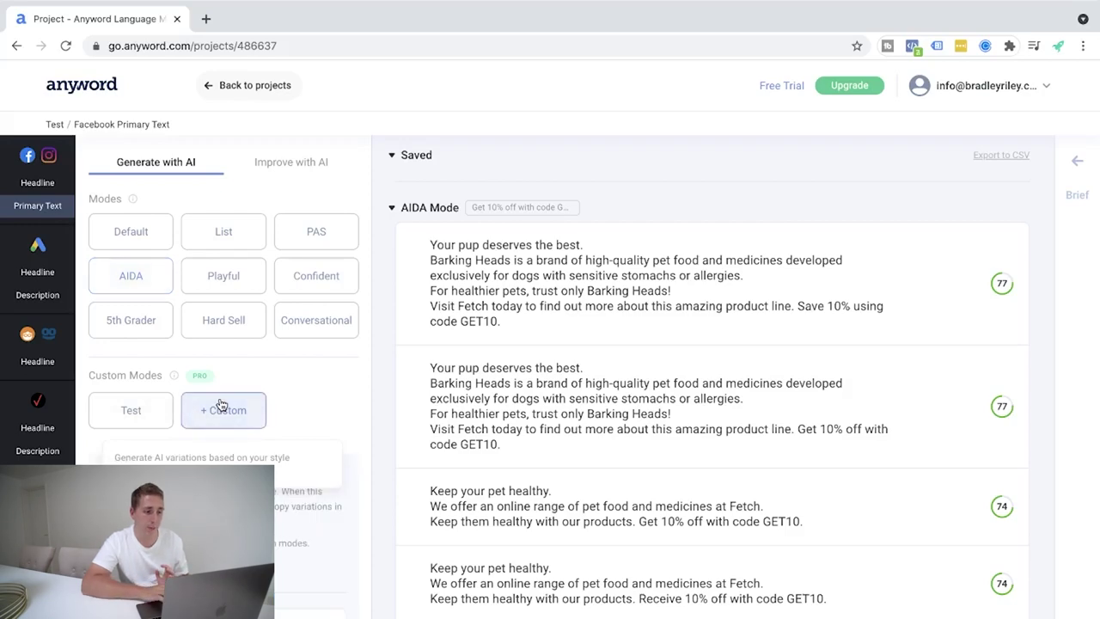
scroll(209, 404, down, 2)
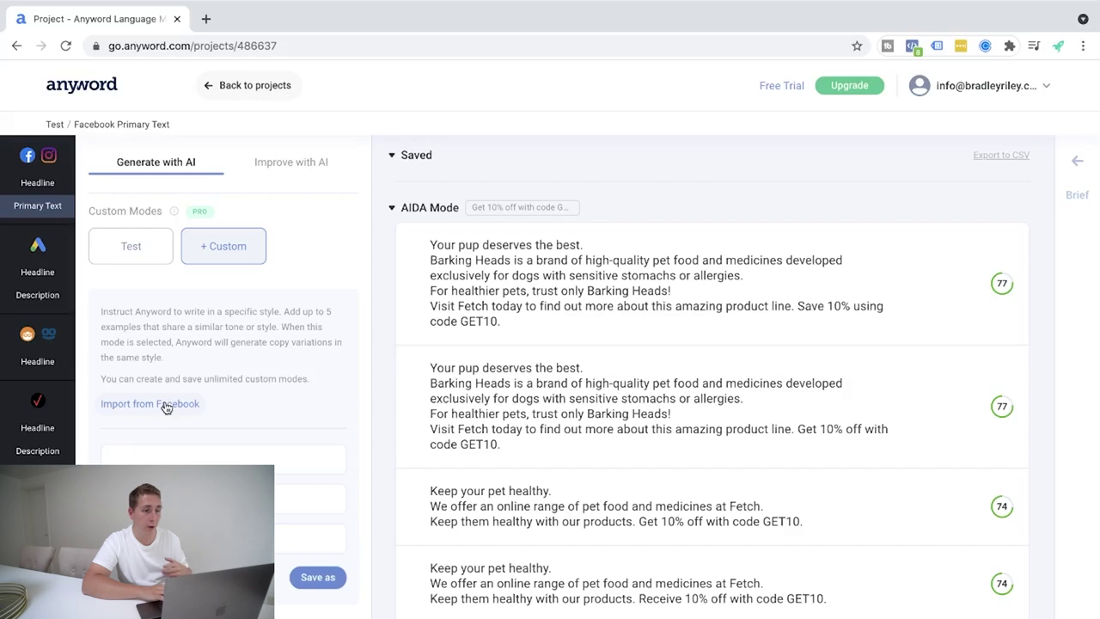
click(166, 407)
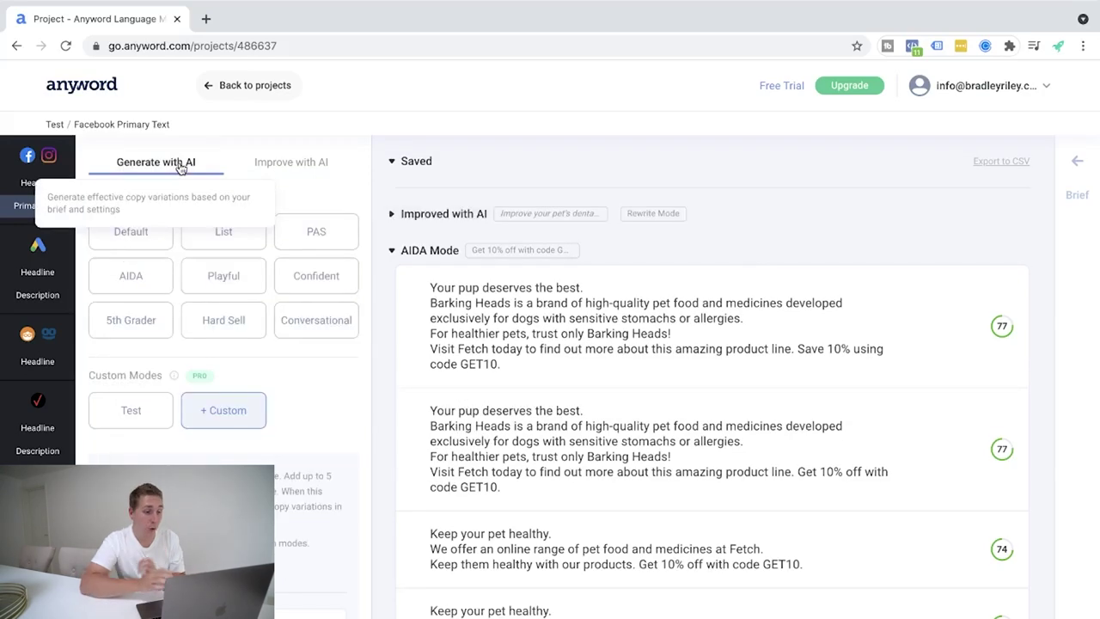
Enter the Fetch copy starting 'Keep your pup healthy with' as the text to improve.
scroll(288, 429, down, 2)
scroll(275, 452, down, 1)
click(285, 163)
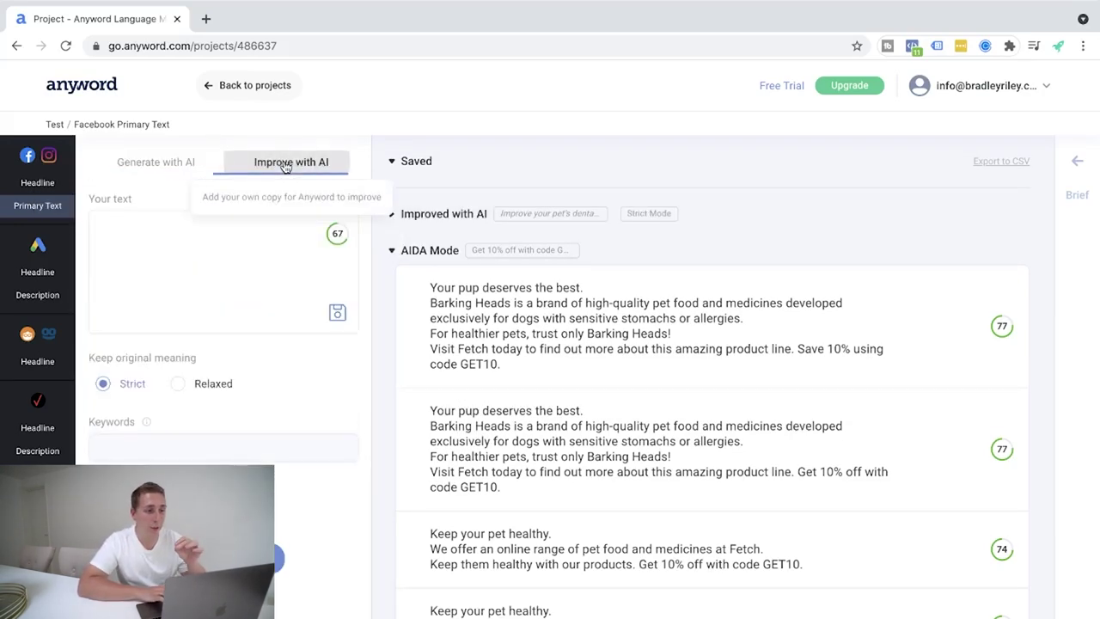
click(190, 241)
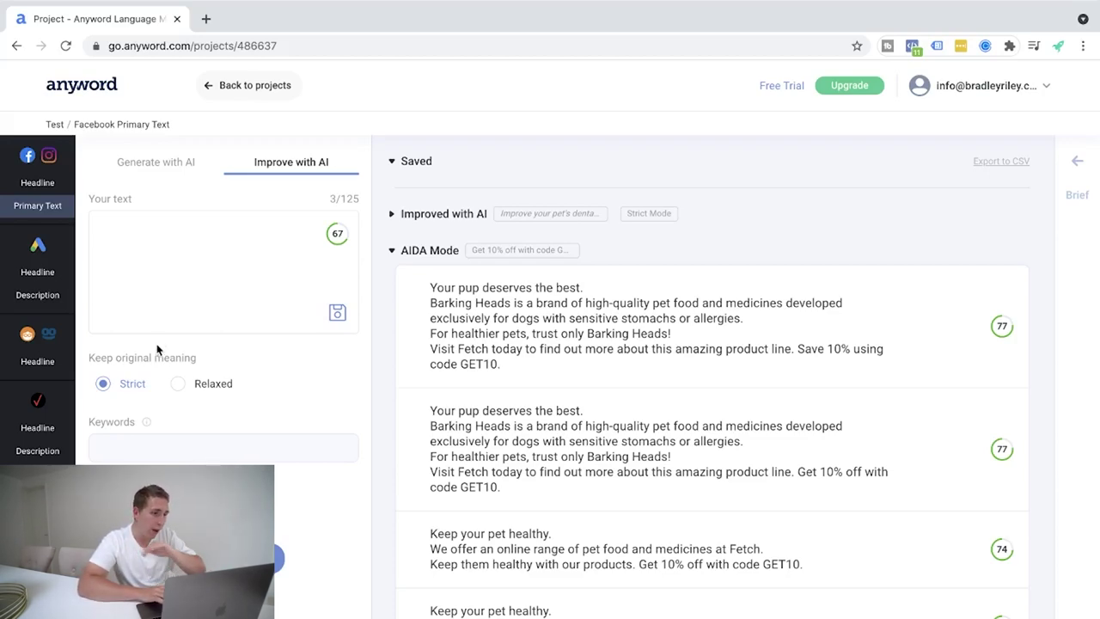
click(265, 230)
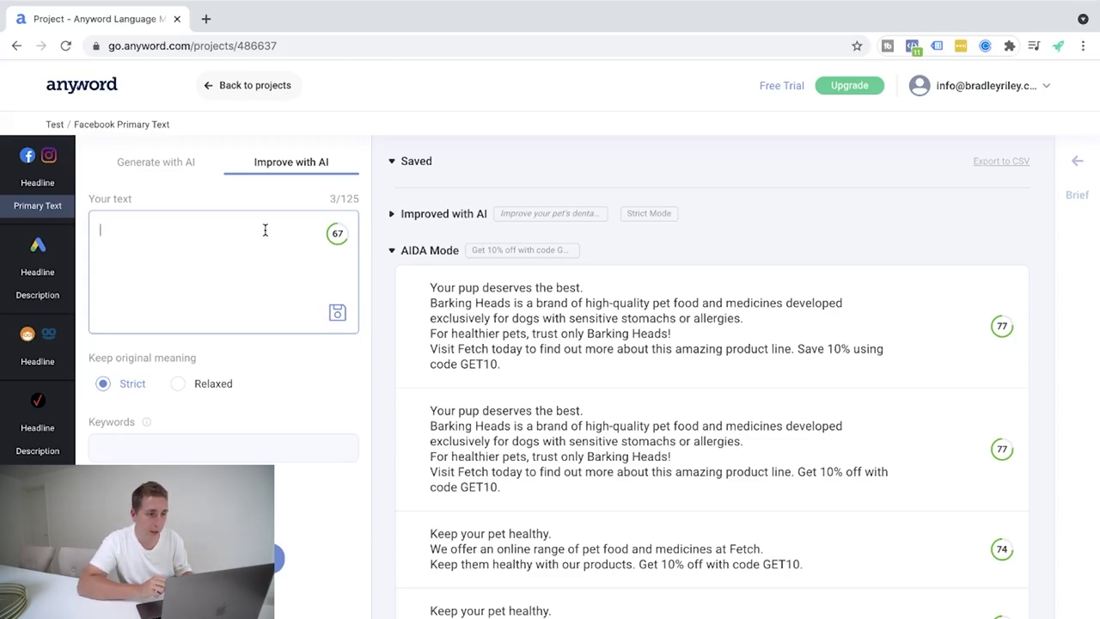
text(Keep your )
text(pupp)
key(BackSpace)
key(BackSpace)
key(BackSpace)
text(up healthy with Fetch.)
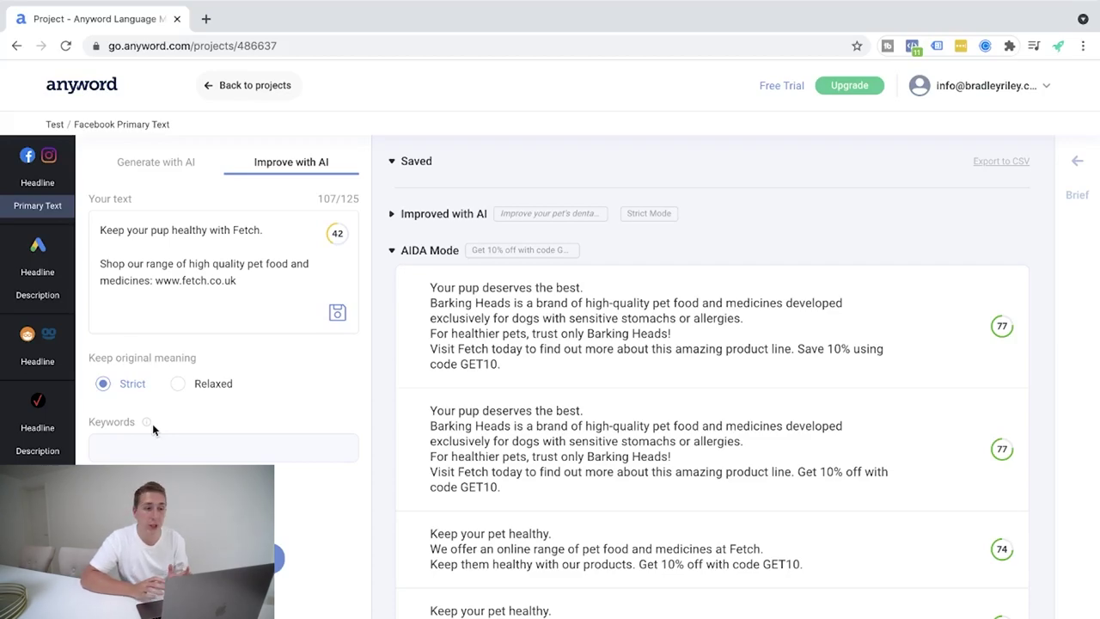
Generate Strict rewrites of the Fetch copy scoring 46 to 44, then set meaning to Relaxed.
click(266, 559)
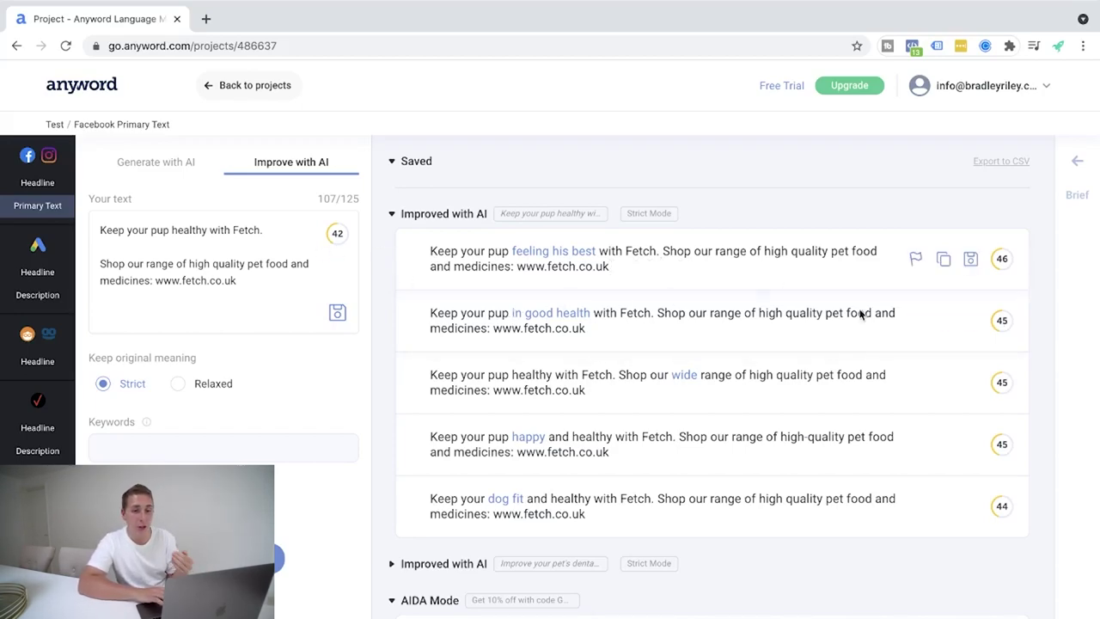
mouse_move(1003, 255)
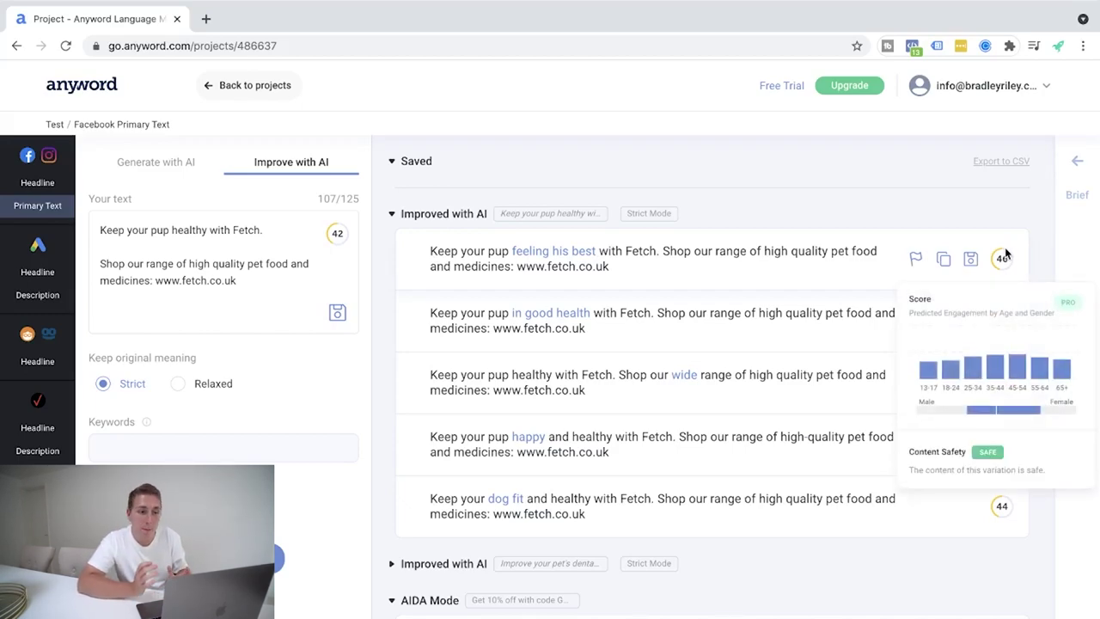
click(180, 385)
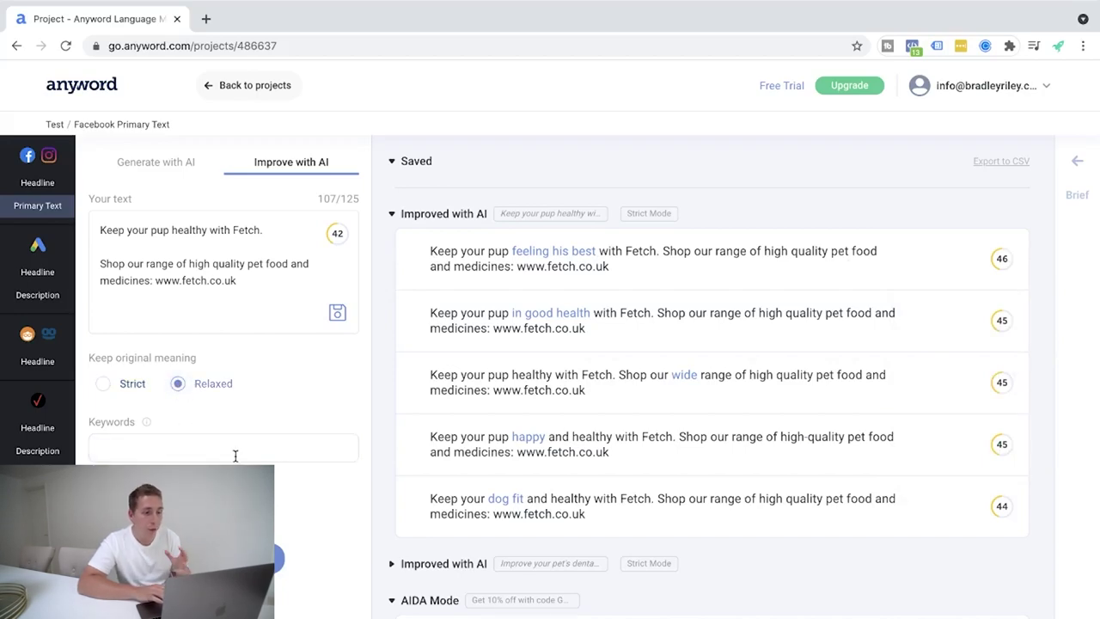
Generate Relaxed rewrites of the Fetch copy, best scoring 54, then go to Facebook Headline.
click(257, 559)
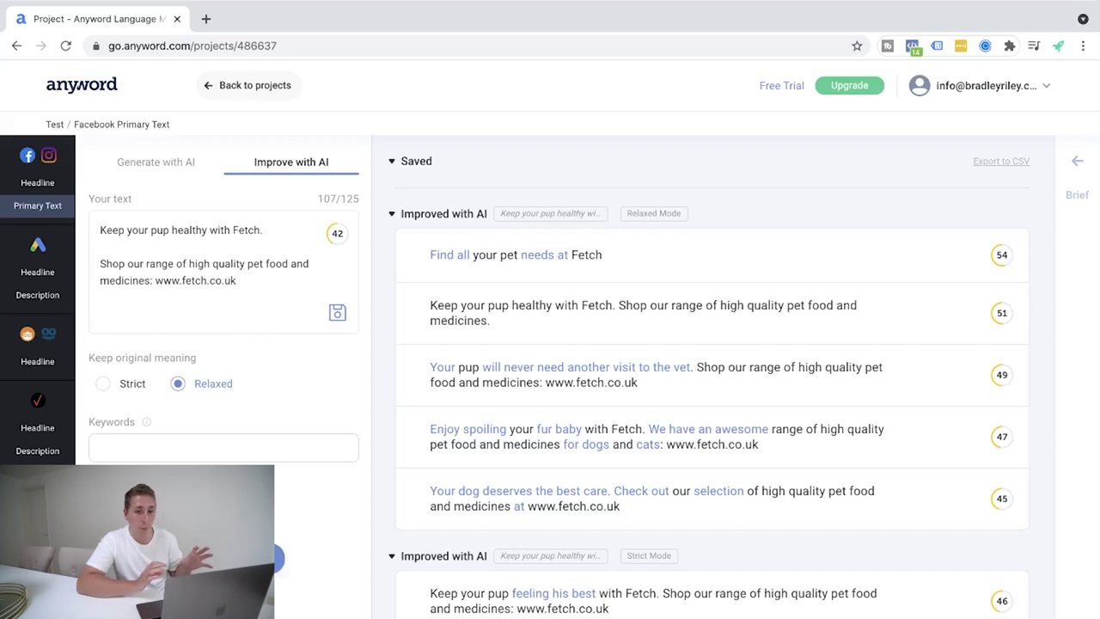
mouse_move(549, 443)
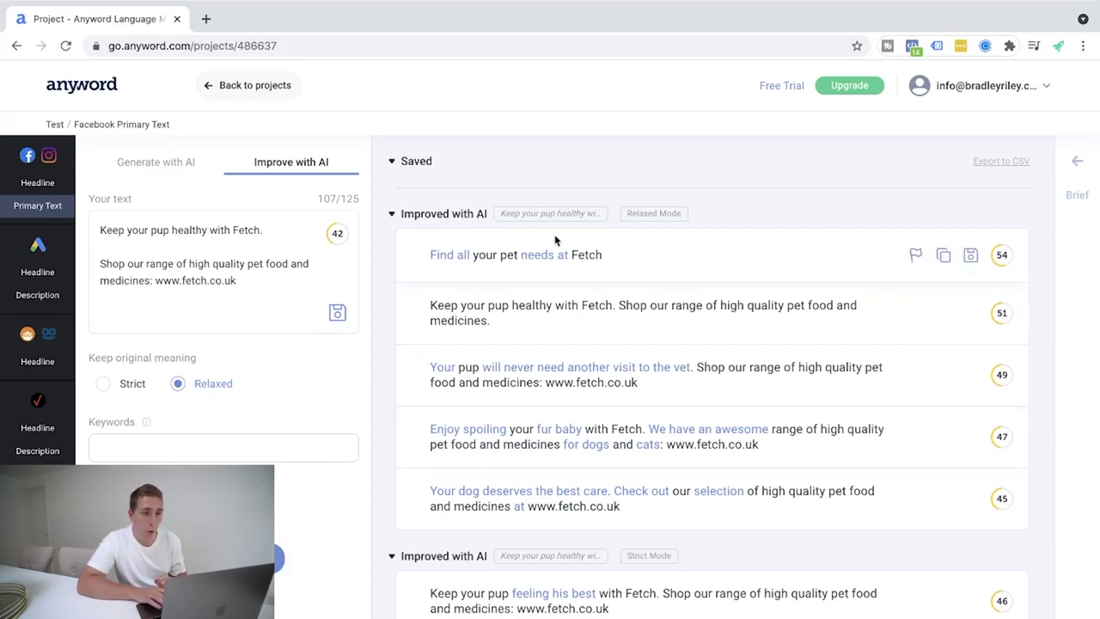
mouse_move(541, 327)
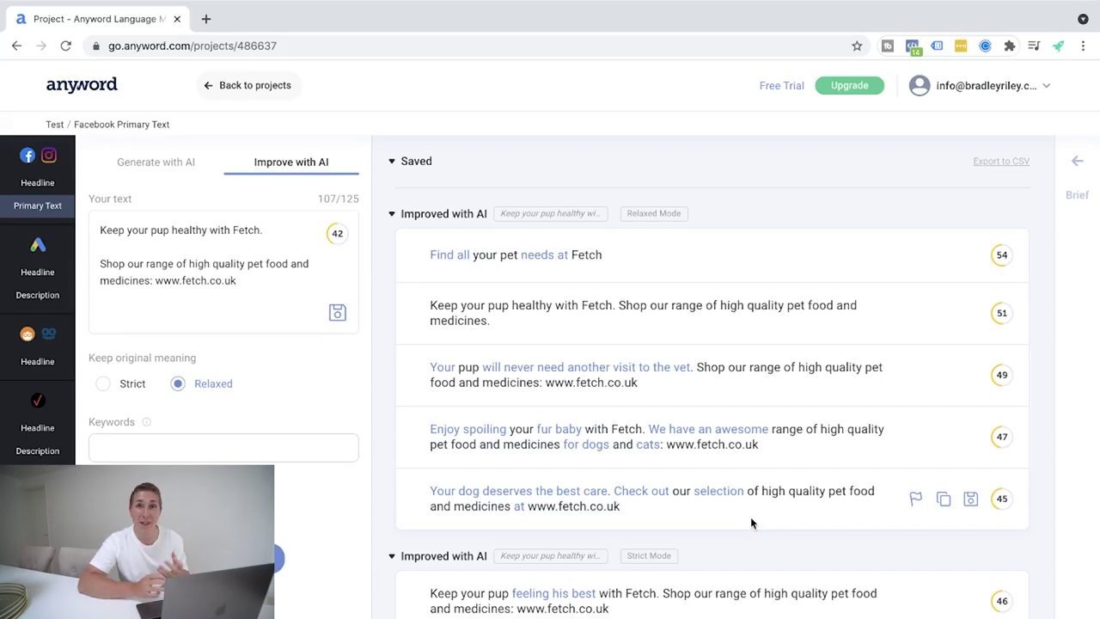
click(31, 191)
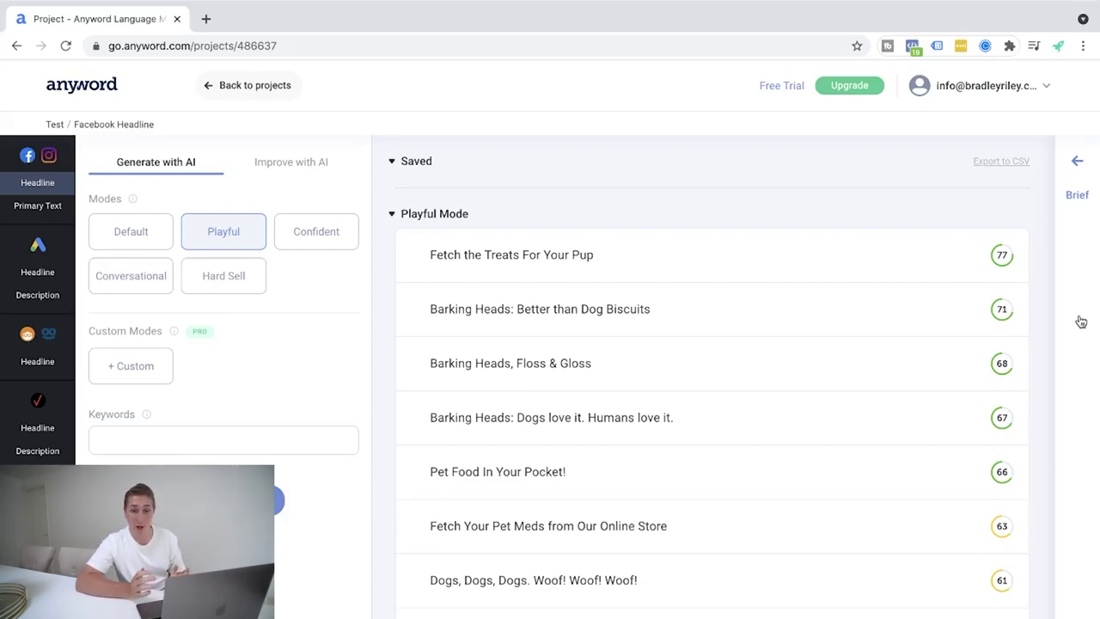
mouse_move(1010, 261)
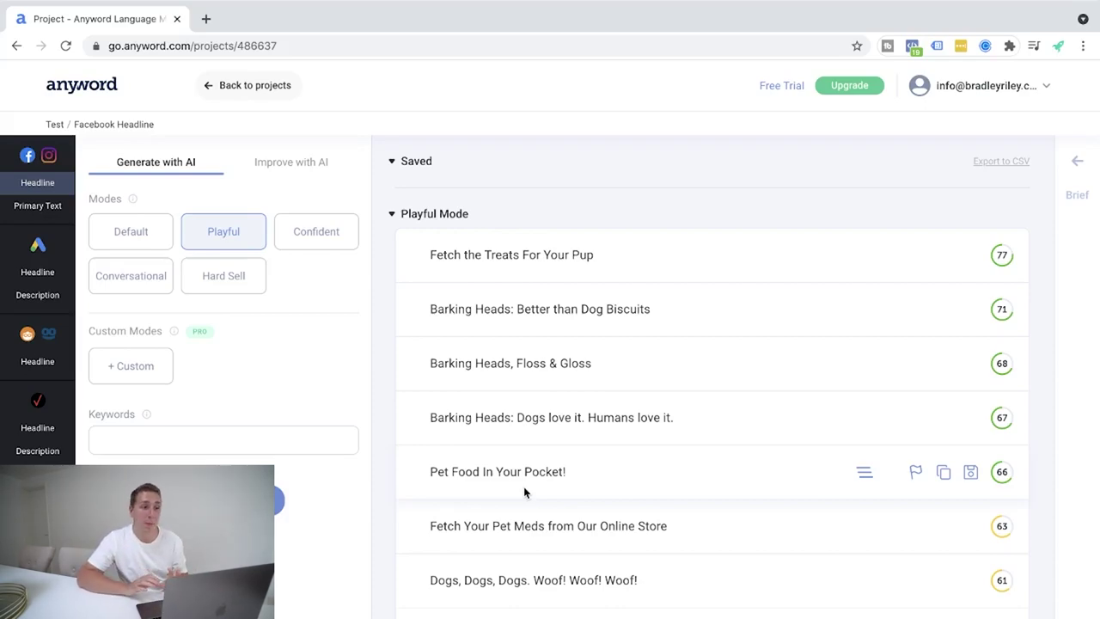
Return to the projects list and start a new Blog project.
click(253, 89)
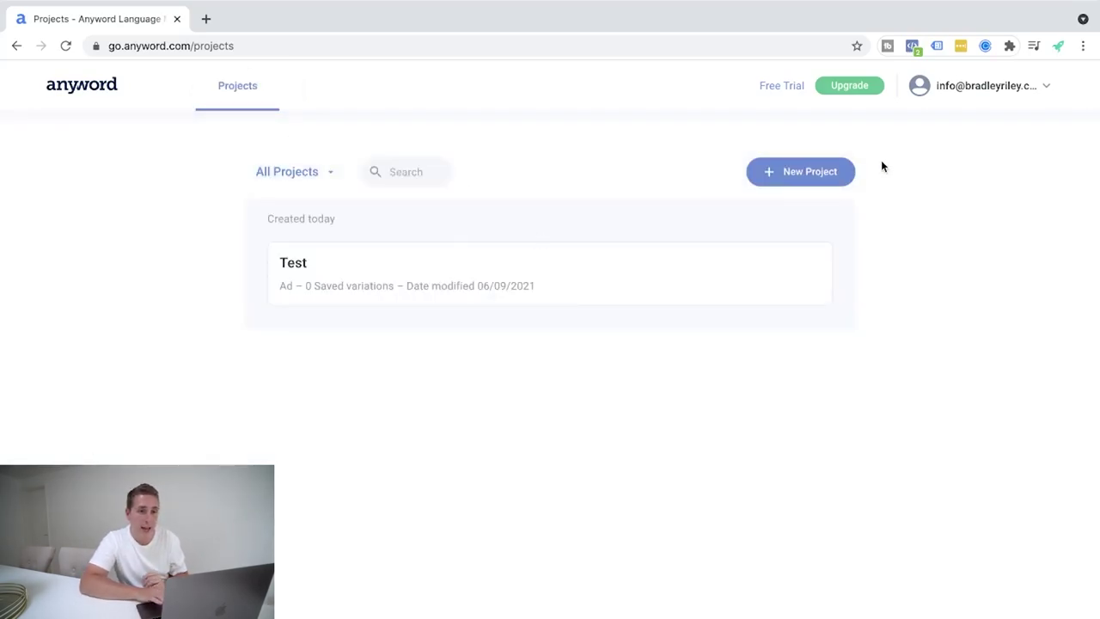
click(815, 173)
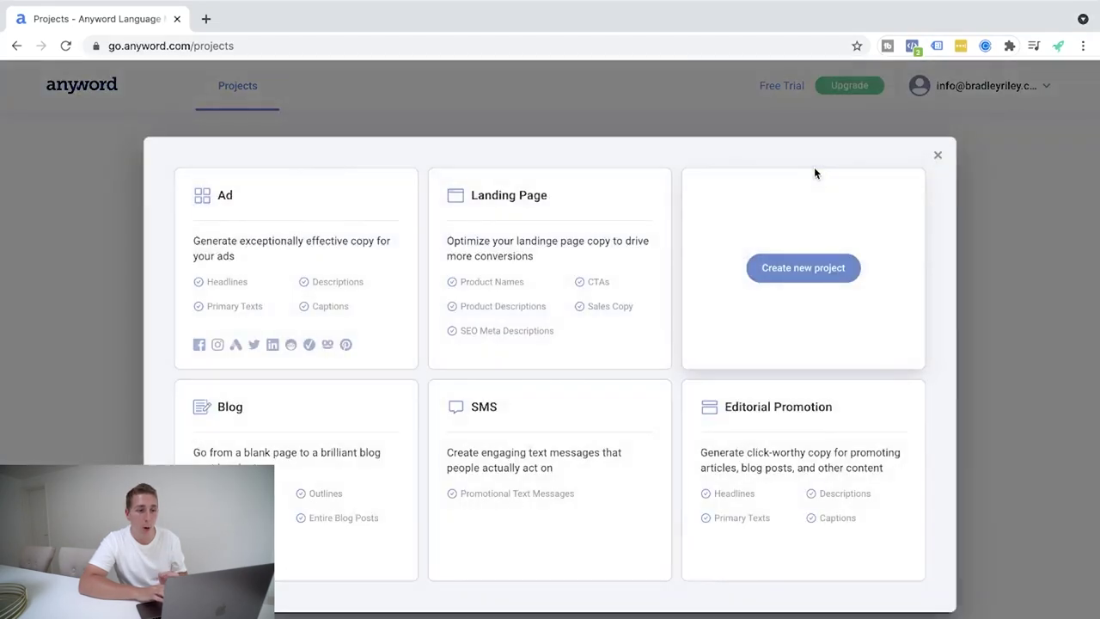
mouse_move(301, 447)
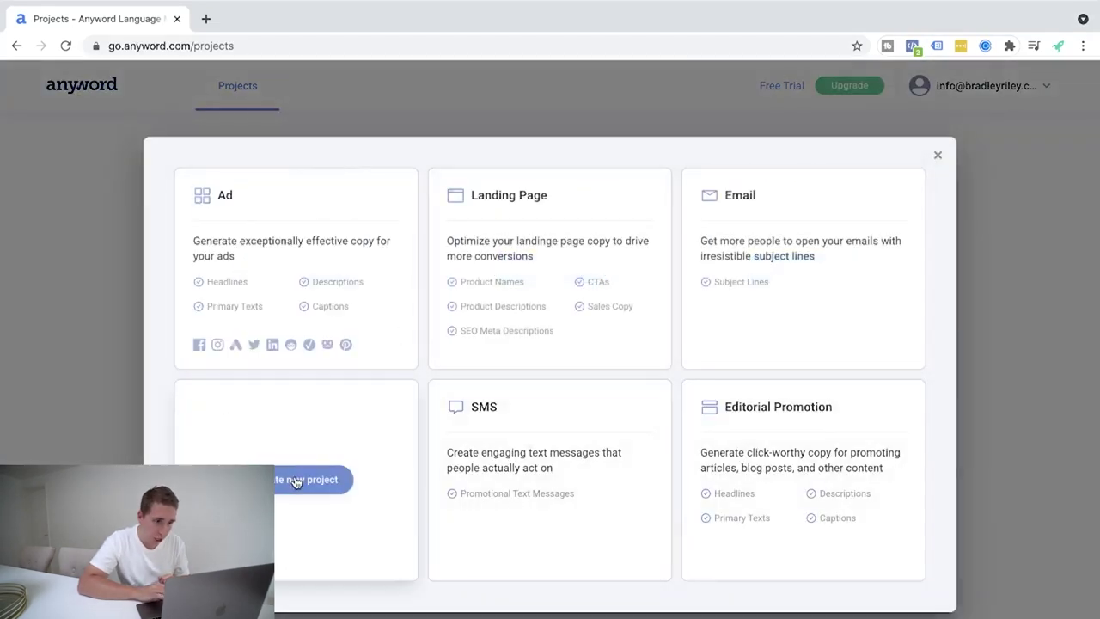
click(295, 483)
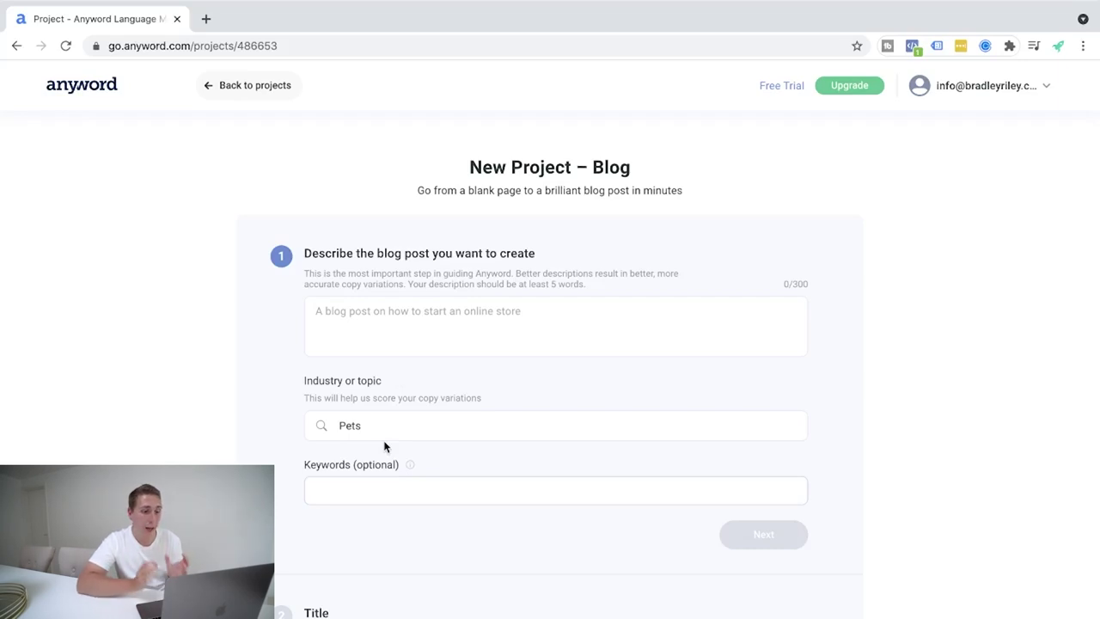
Describe the blog as 'how to groom your dog' and generate title ideas.
click(434, 341)
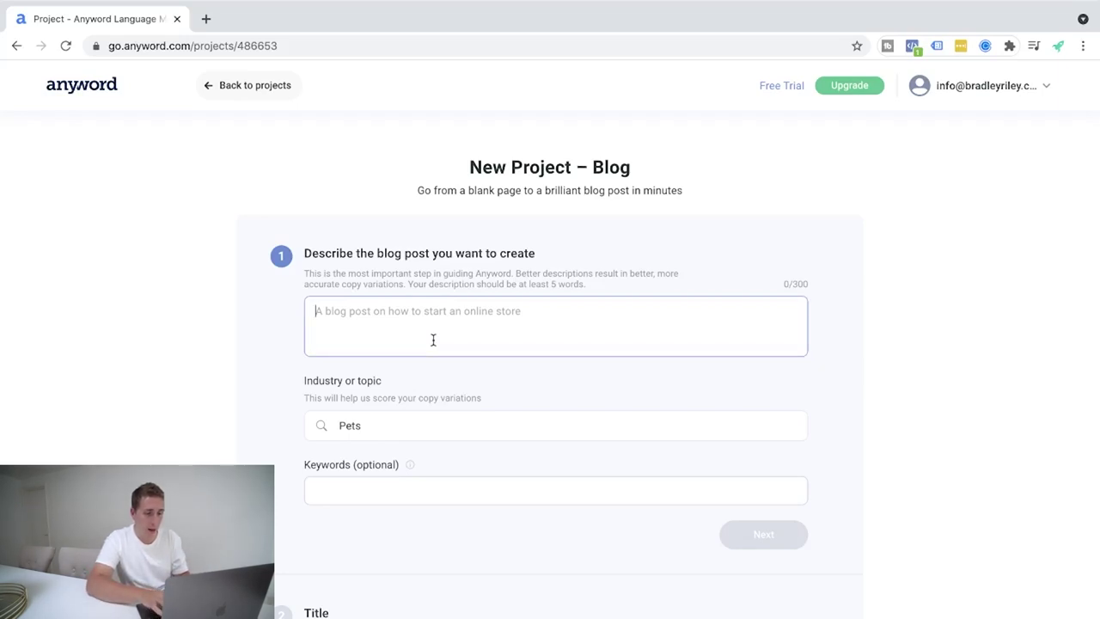
text(how to groom your dog)
click(772, 539)
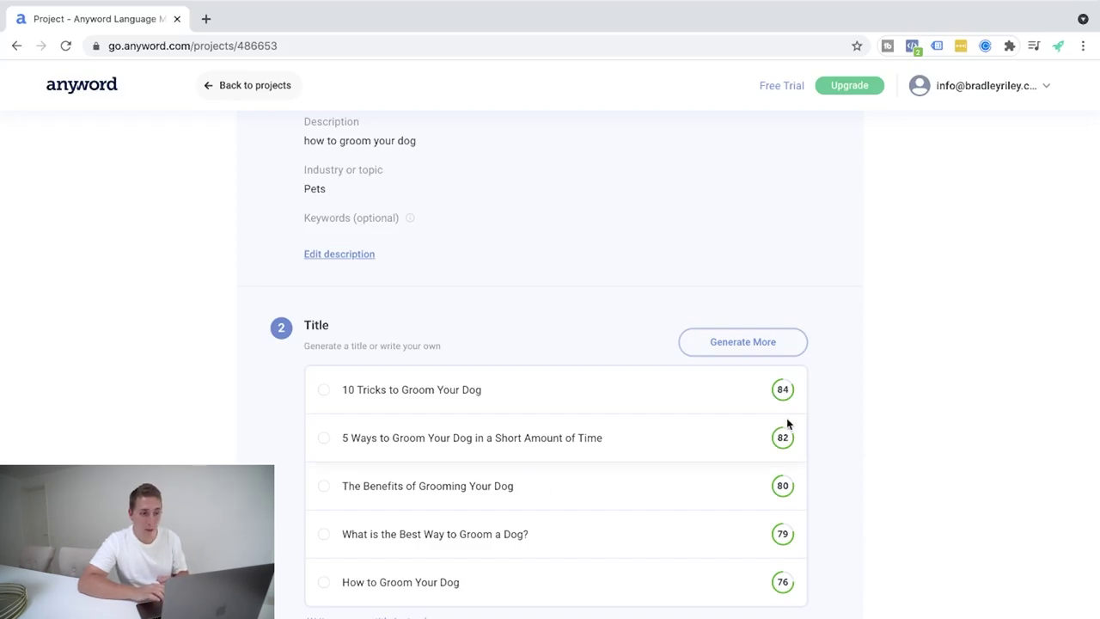
Choose 'The Benefits of Grooming Your Dog' as the title and generate its four-section outline.
mouse_move(782, 399)
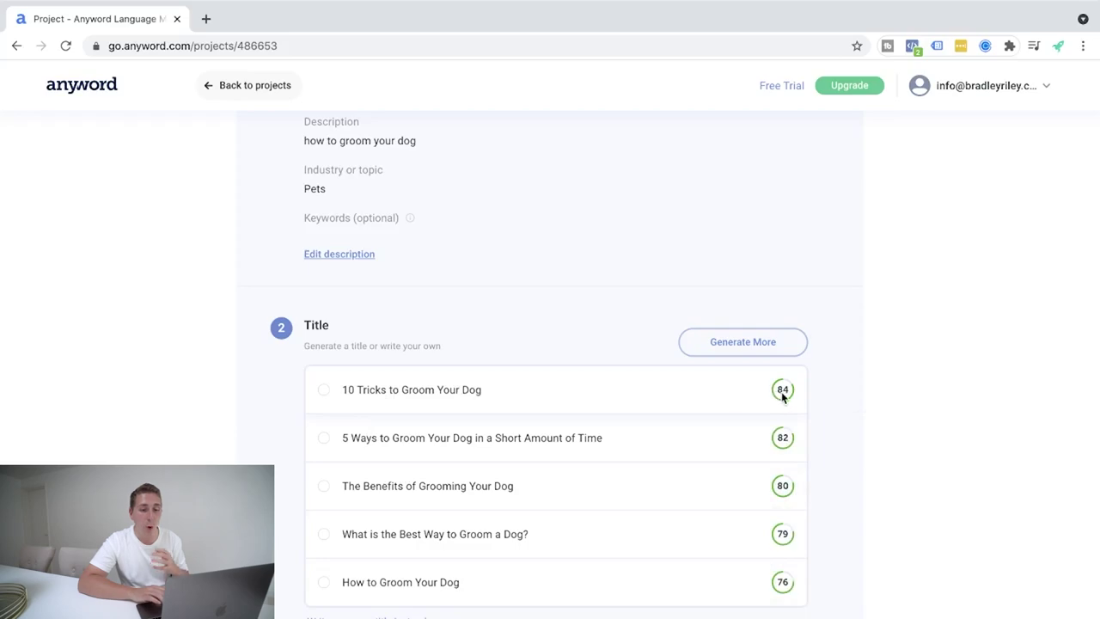
scroll(508, 381, down, 1)
click(508, 381)
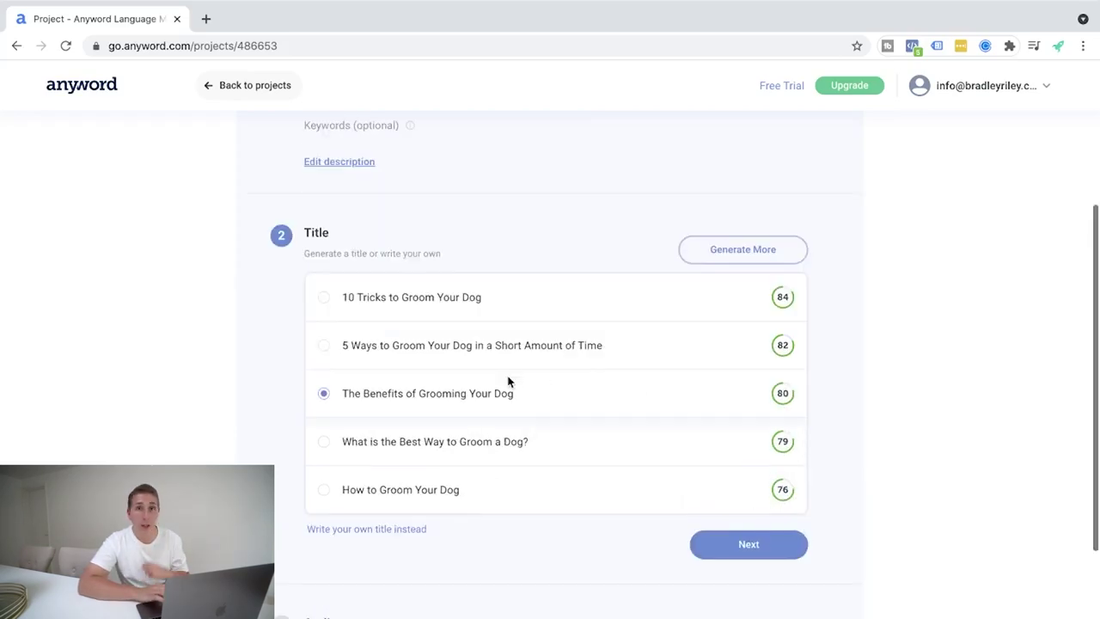
click(760, 542)
scroll(760, 542, down, 1)
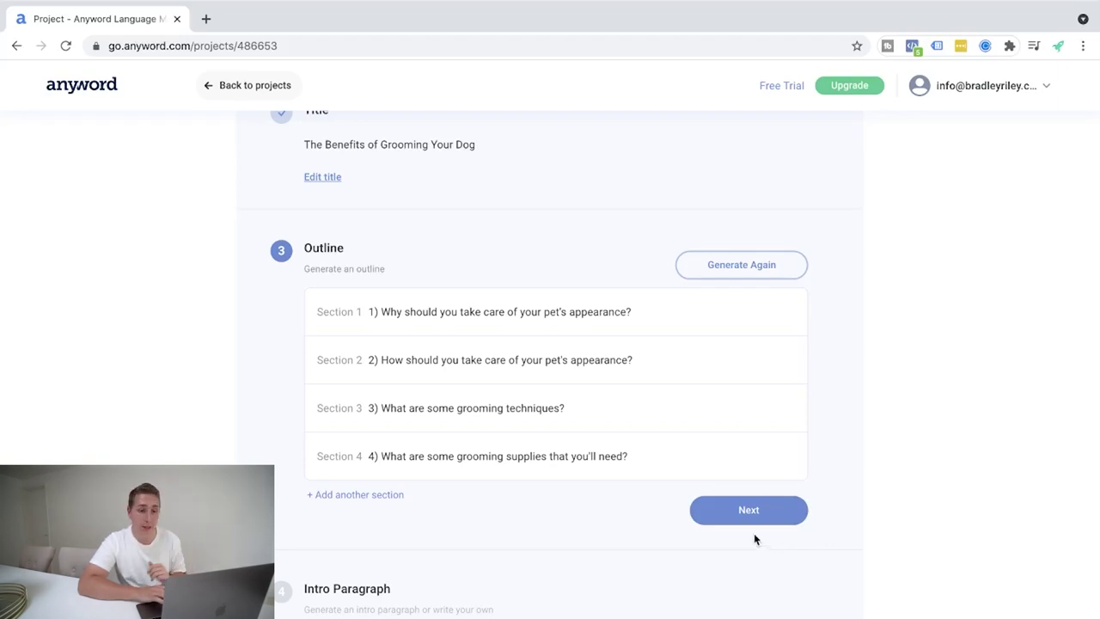
Accept the outline and pick the 'Grooming your dog may seem like an unnecessary task' intro.
click(744, 520)
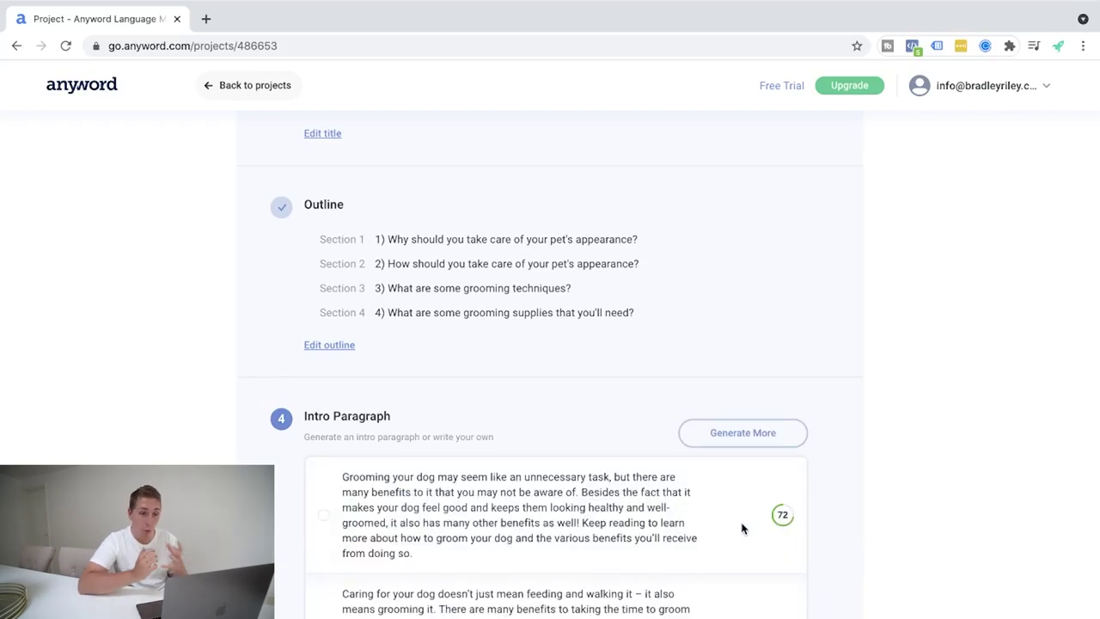
scroll(865, 479, down, 5)
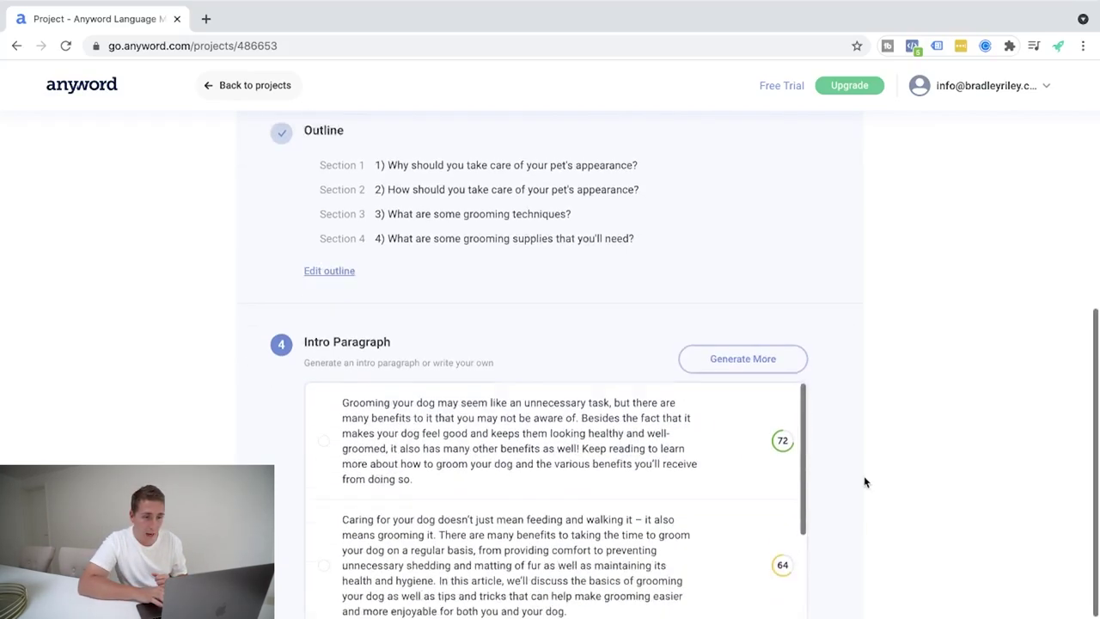
scroll(596, 318, up, 4)
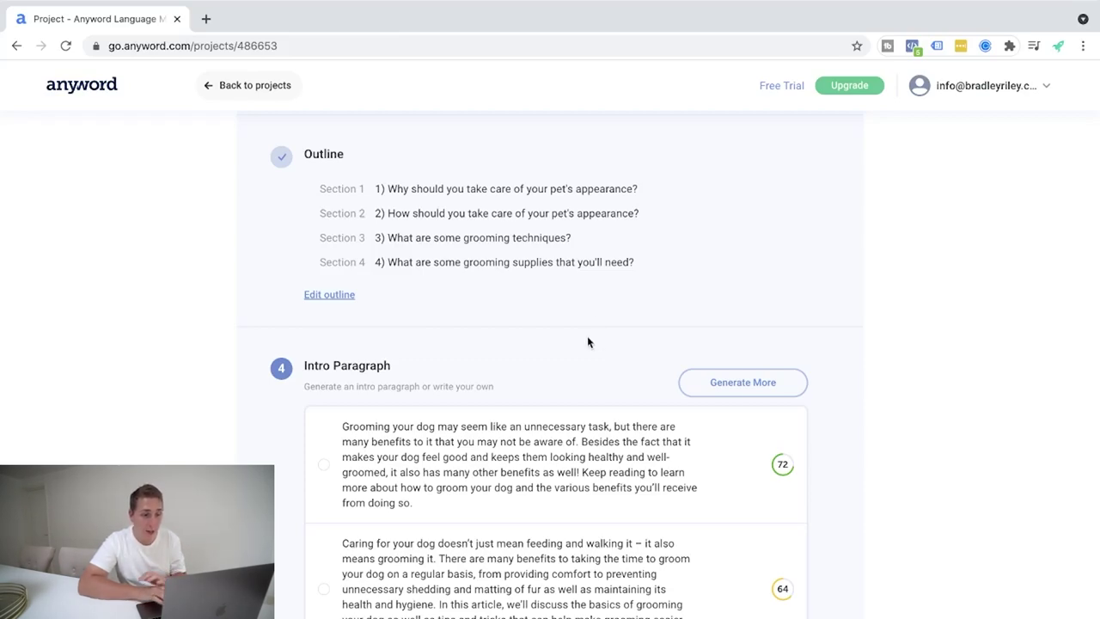
click(544, 461)
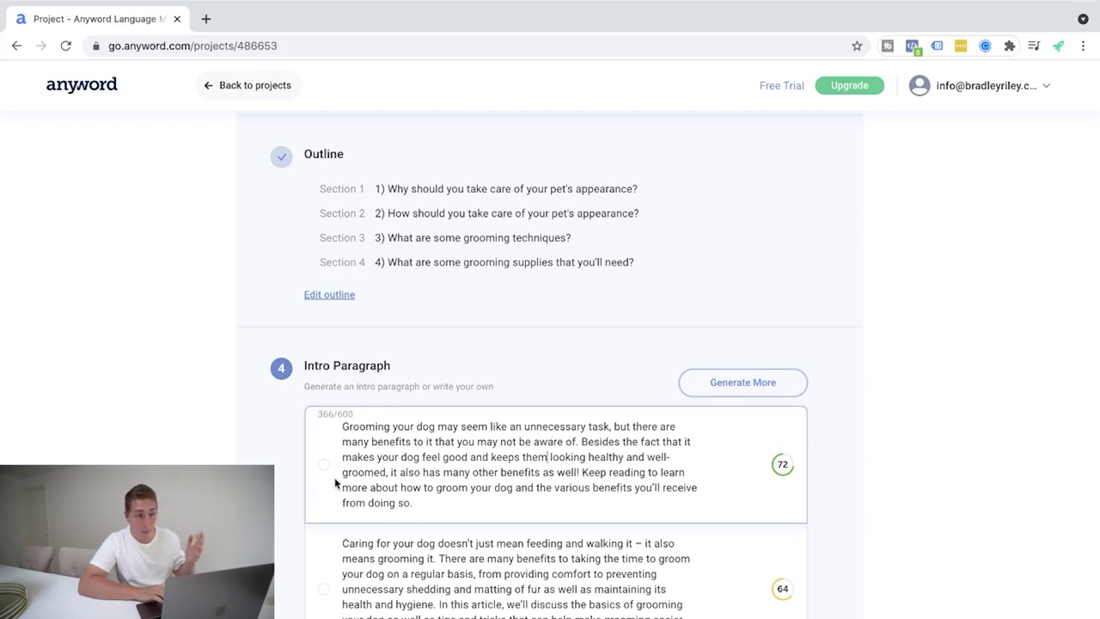
scroll(606, 440, down, 2)
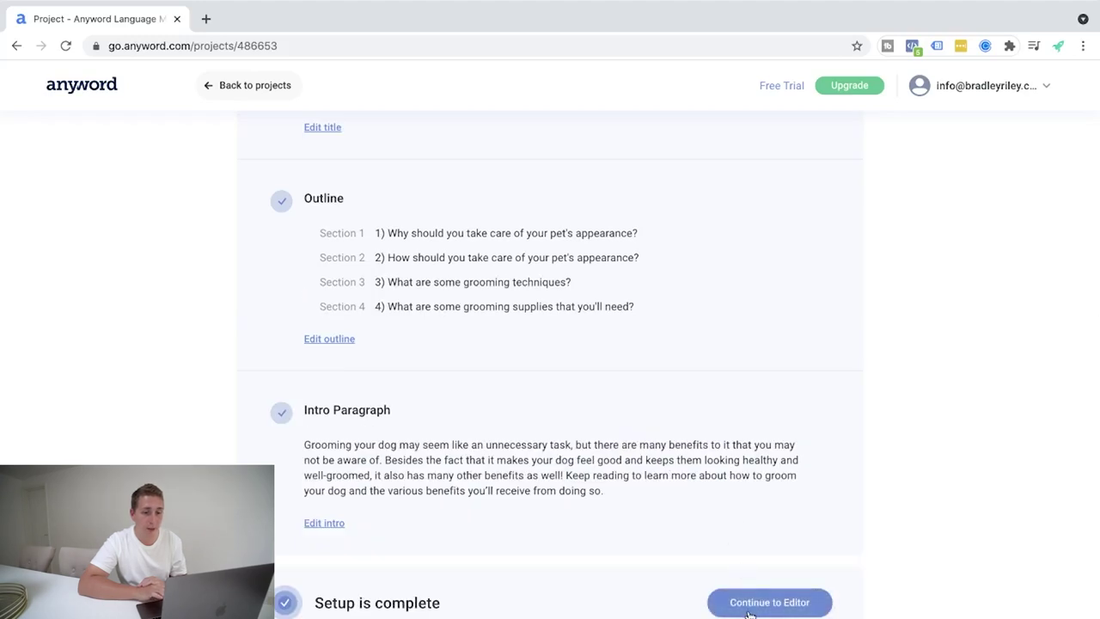
Open the blog in the editor and generate section 2's paragraphs on pet appearance care.
click(749, 606)
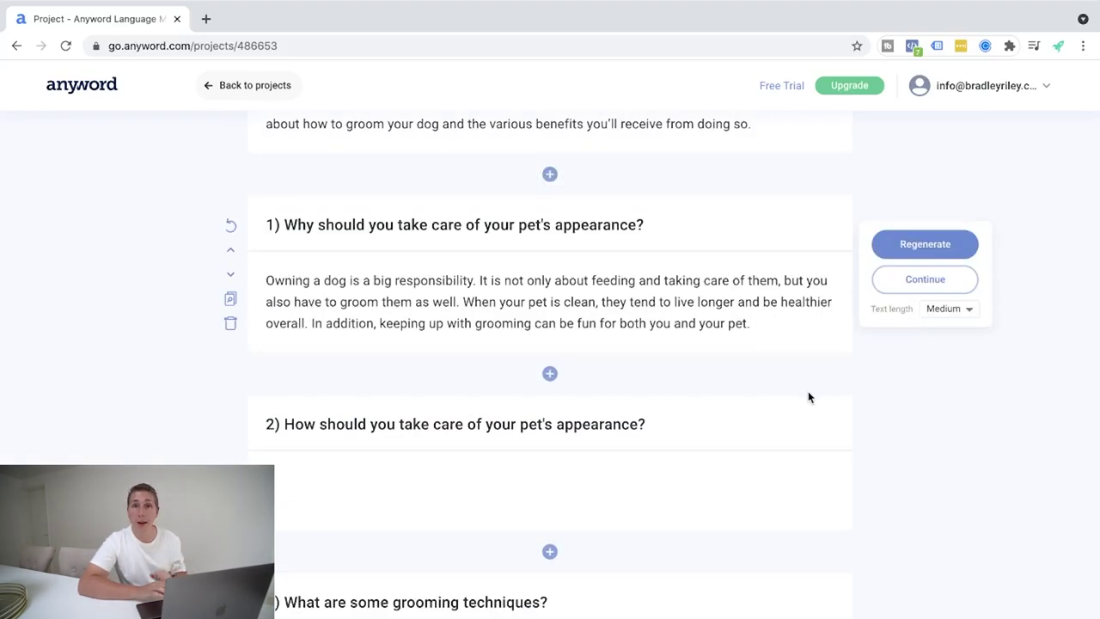
click(929, 436)
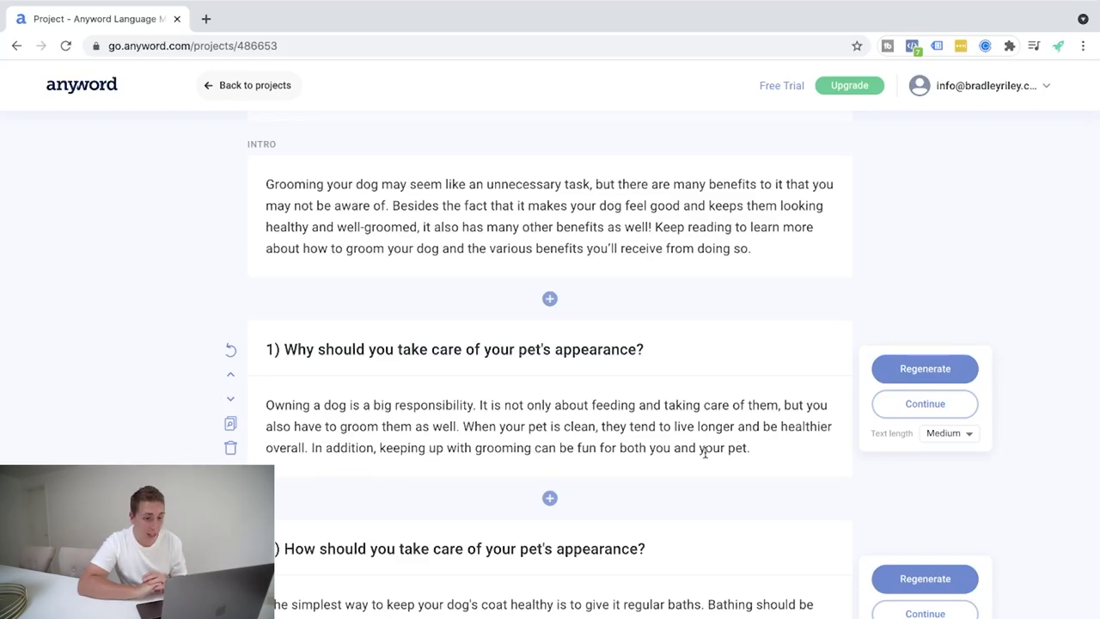
scroll(705, 452, down, 5)
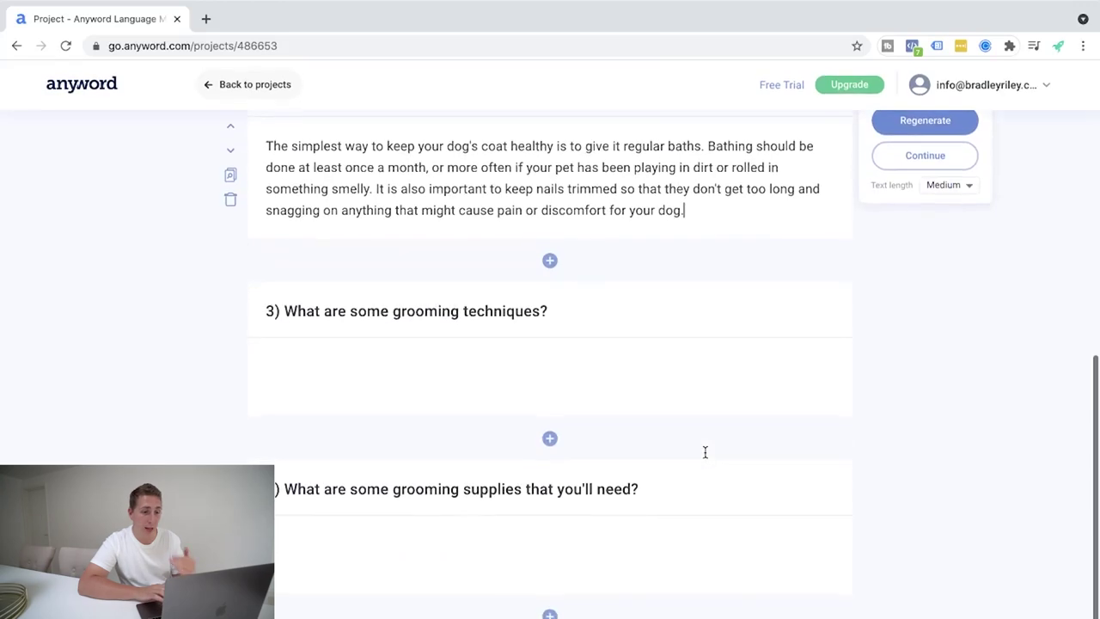